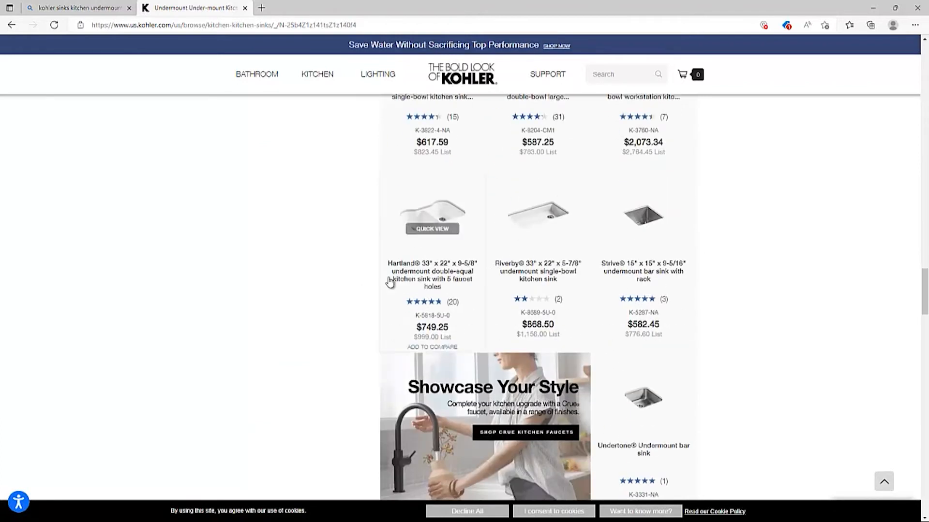
Step: Open the Hartland 33" x 22" x 9-5/8" undermount double-equal kitchen sink page and download its DXF cutout template
left_click(419, 276)
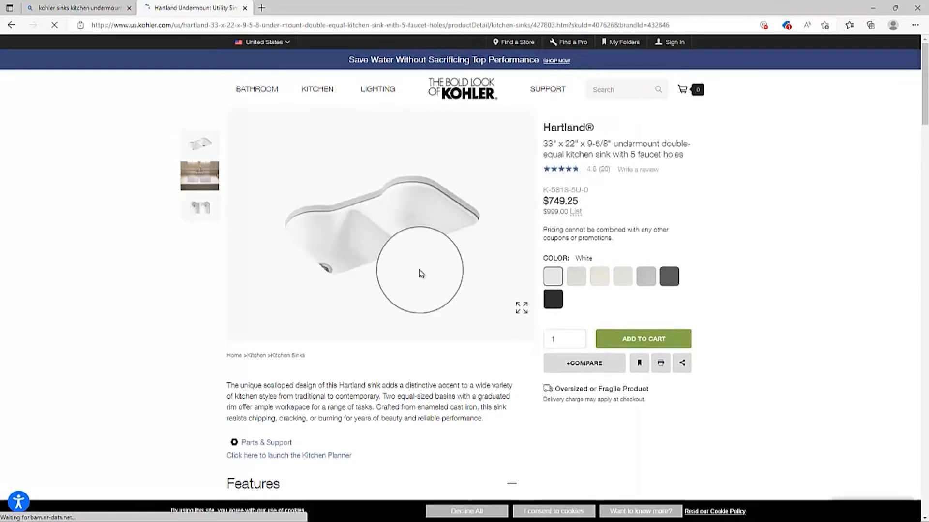
scroll(416, 272, "down", 6)
scroll(400, 269, "down", 3)
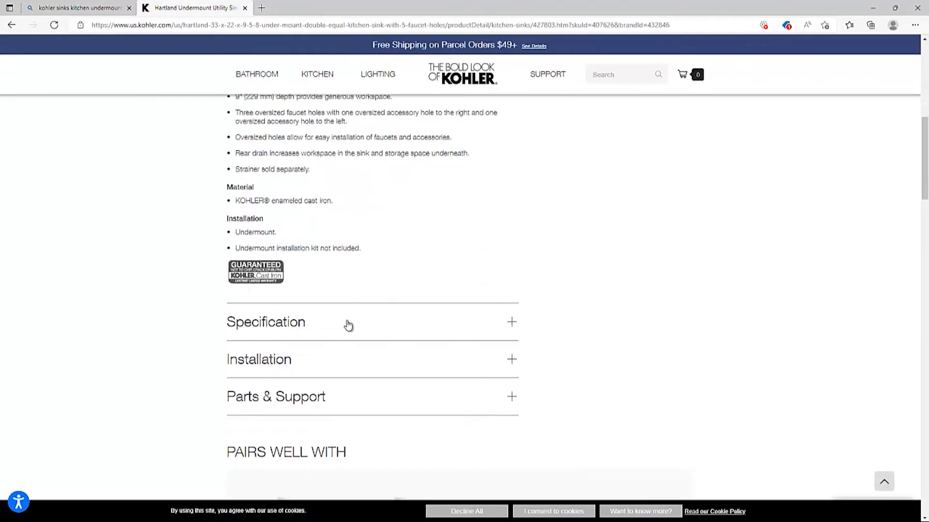
left_click(512, 324)
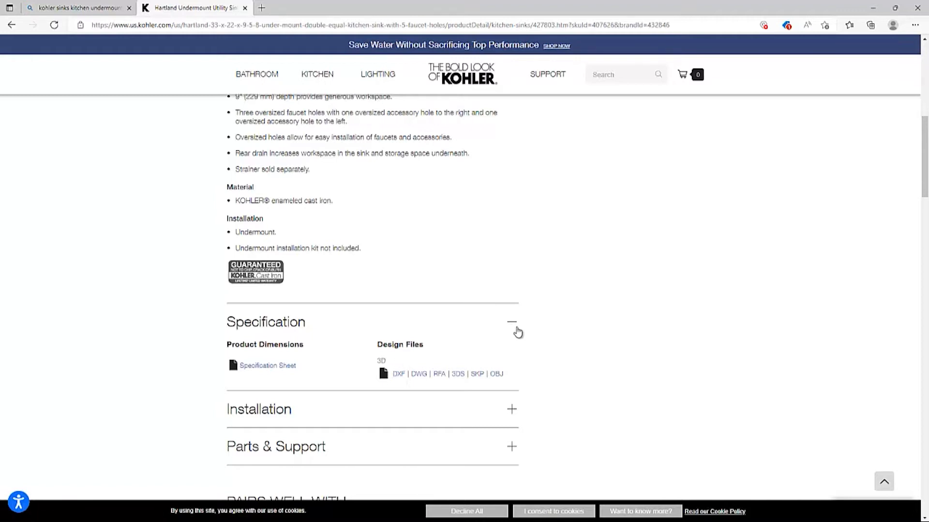
left_click(513, 326)
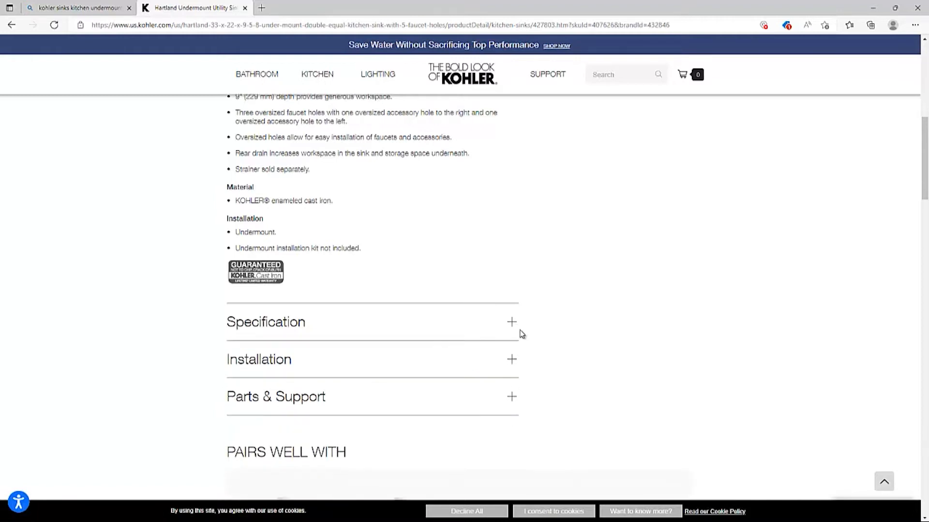
left_click(512, 362)
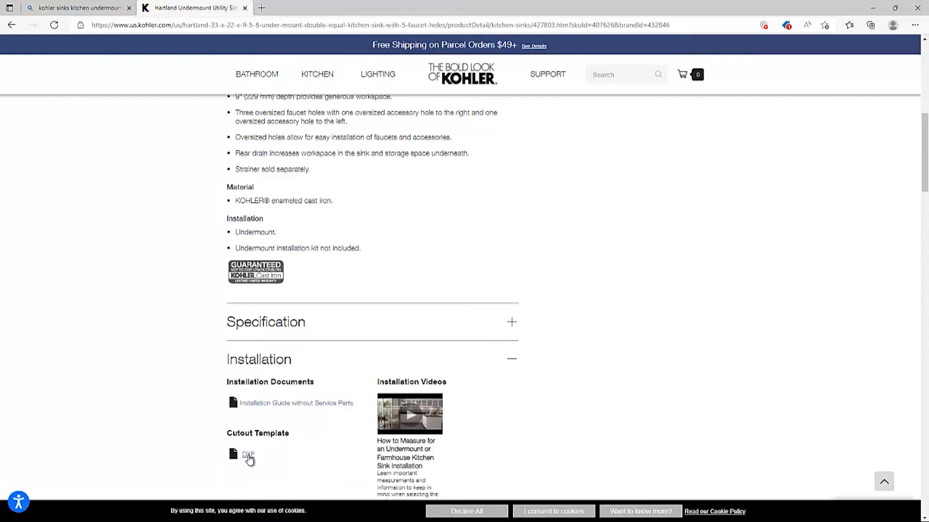
left_click(249, 457)
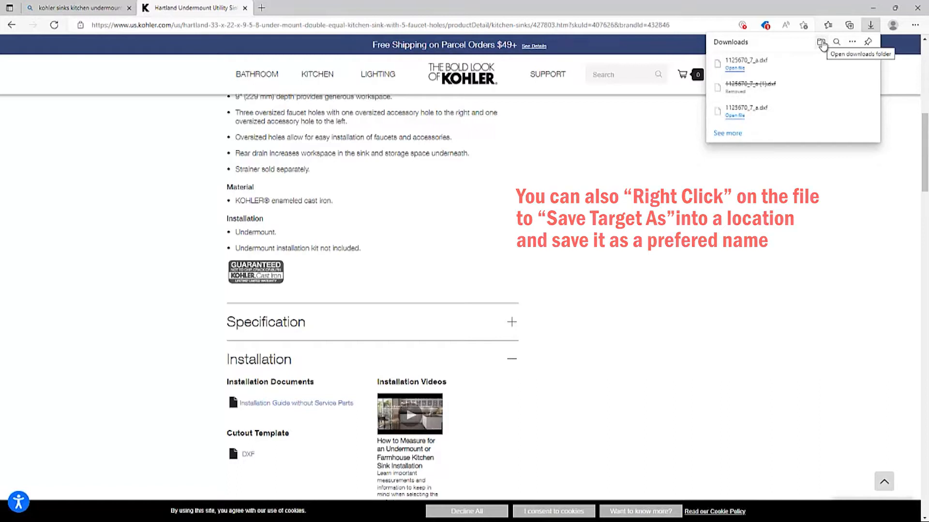
Step: Move the downloaded 1125670_7_a.dxf from the Downloads folder into the Sink Editing folder and open that folder
left_click(821, 42)
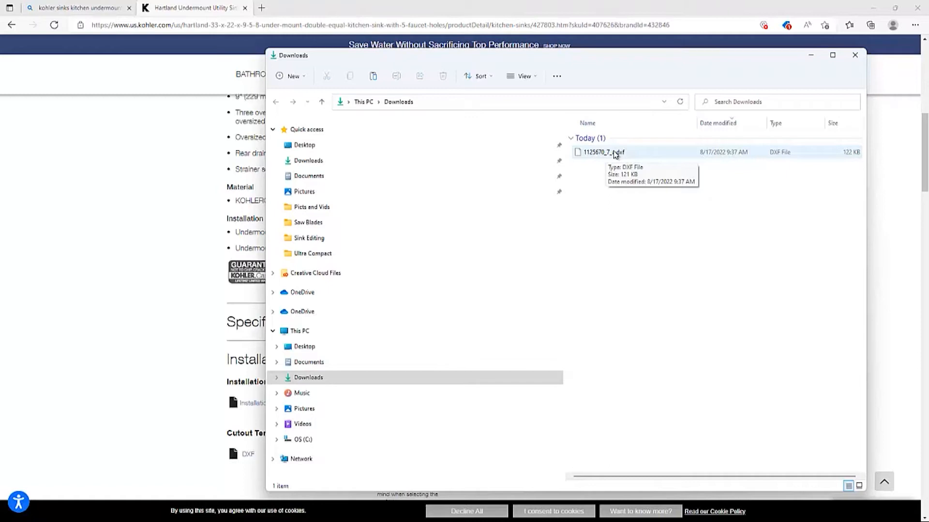
left_click_drag(616, 153, 311, 244)
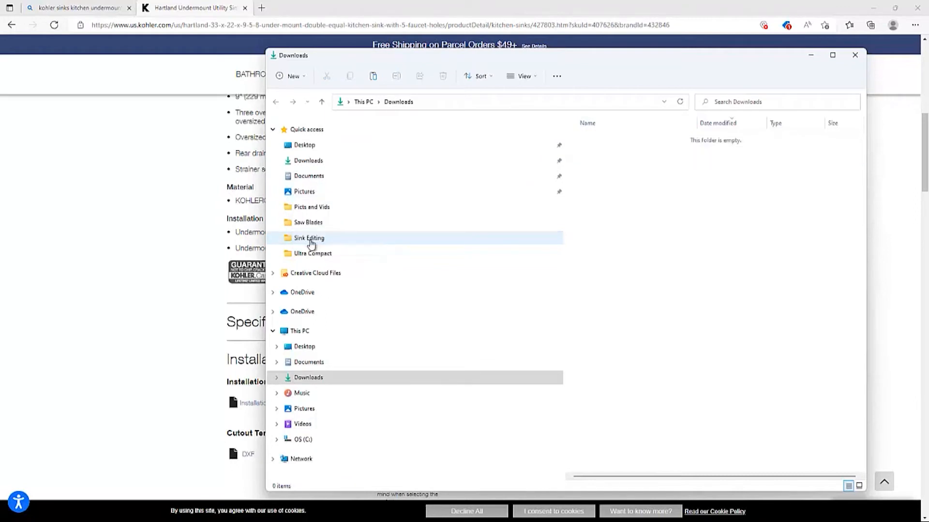
left_click(311, 244)
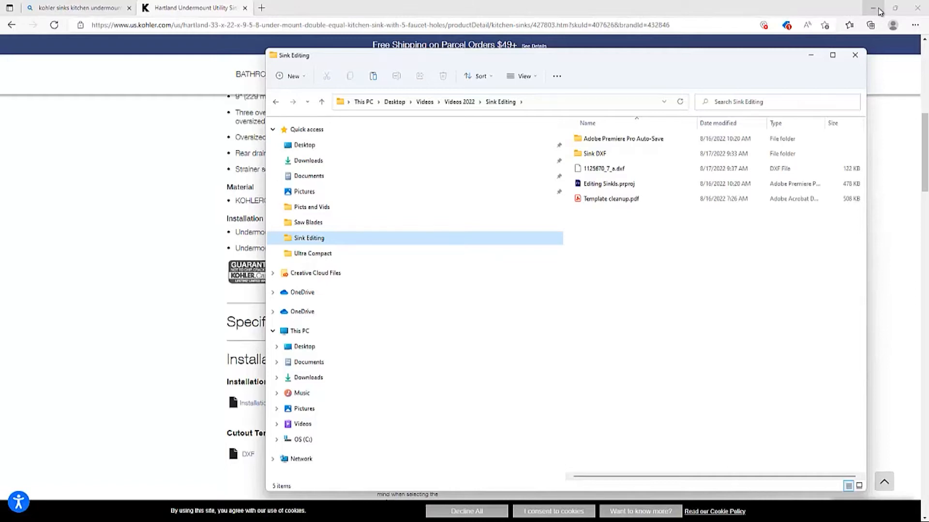
Step: Switch to Alphacam and import 1125670_7_a.dxf straight from the Sink Editing folder, with Show Colours of Lines and Arcs enabled
left_click(880, 12)
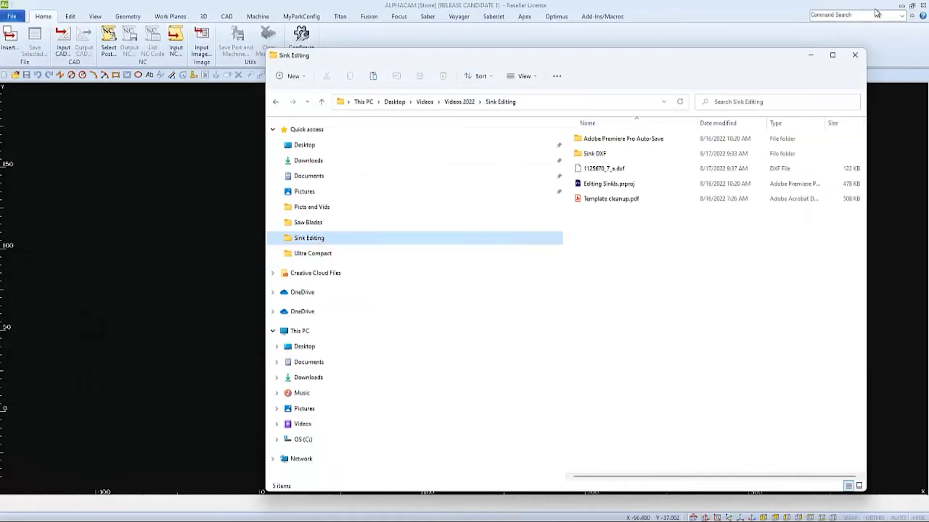
left_click(619, 173)
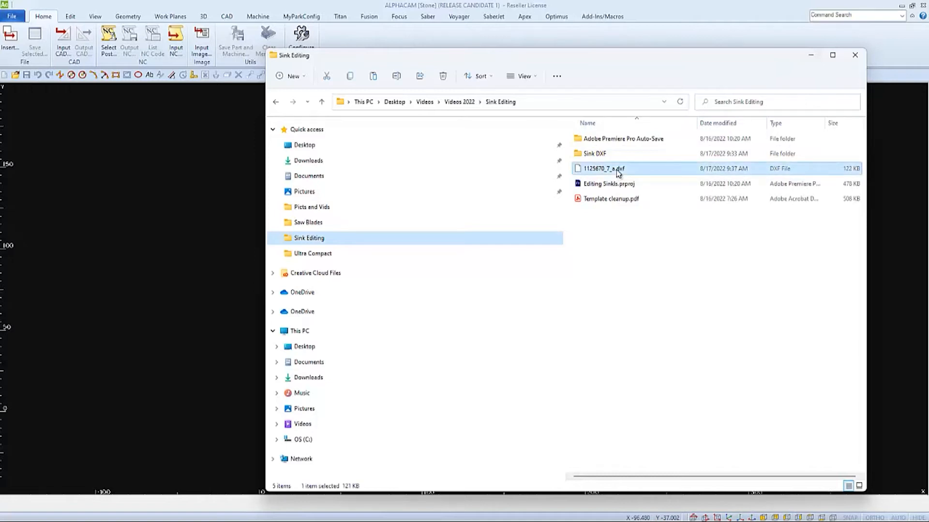
left_click_drag(619, 173, 200, 194)
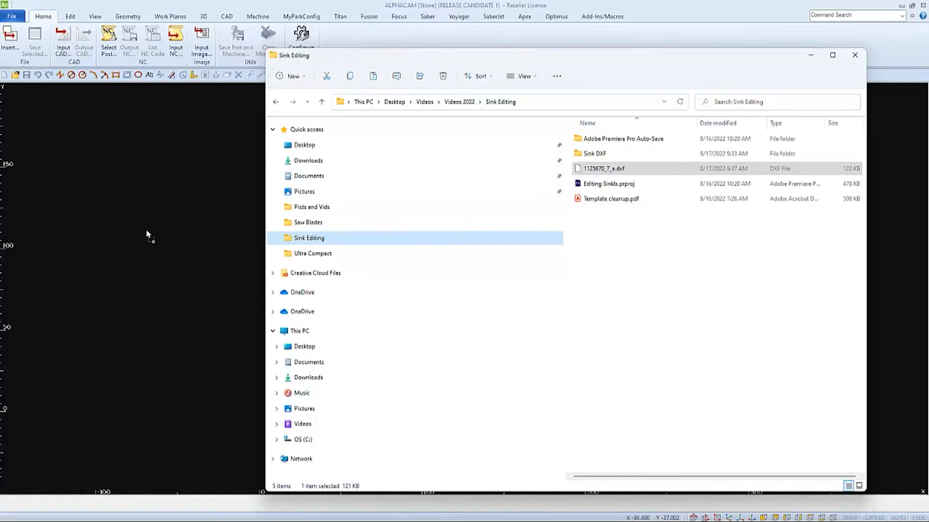
left_click_drag(146, 232, 146, 231)
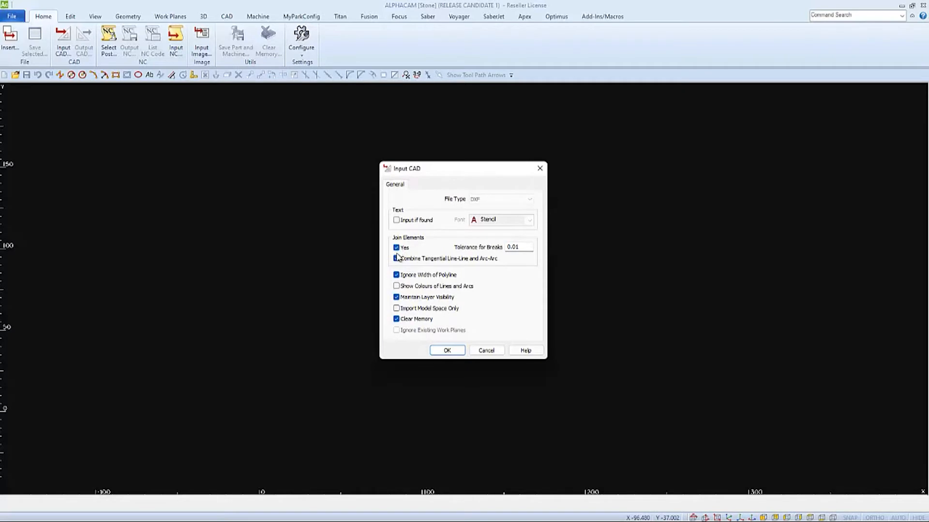
left_click(397, 286)
left_click(447, 351)
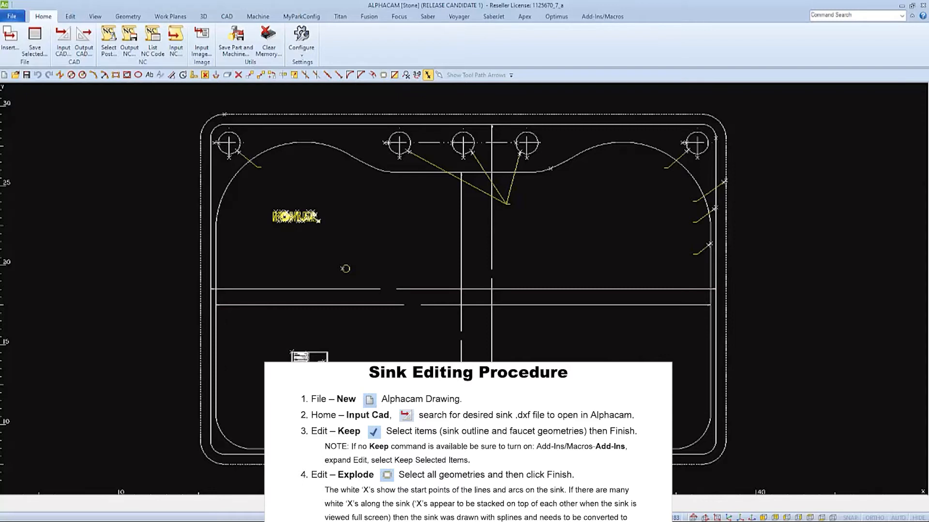
Step: Start a new drawing and bring in 1125670_7_a.dxf from the Sink Editing folder with Input CAD
left_click(12, 17)
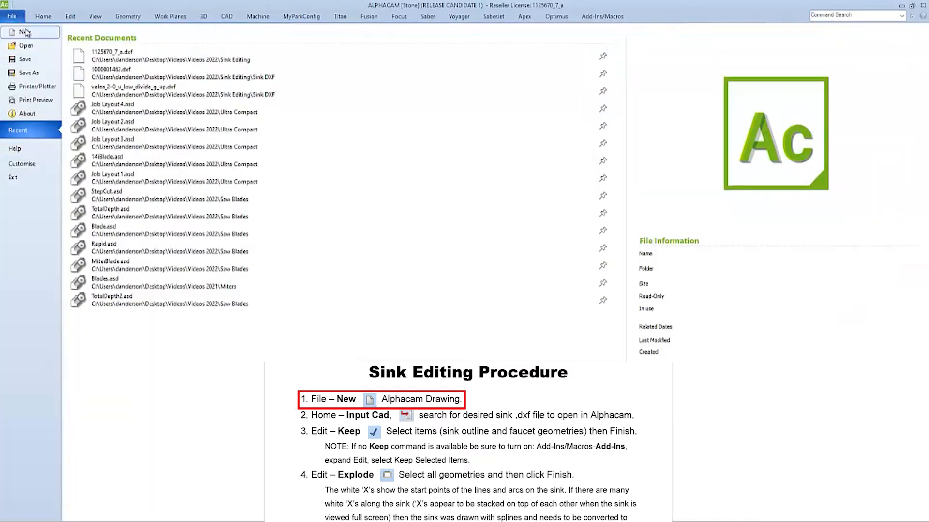
left_click(25, 32)
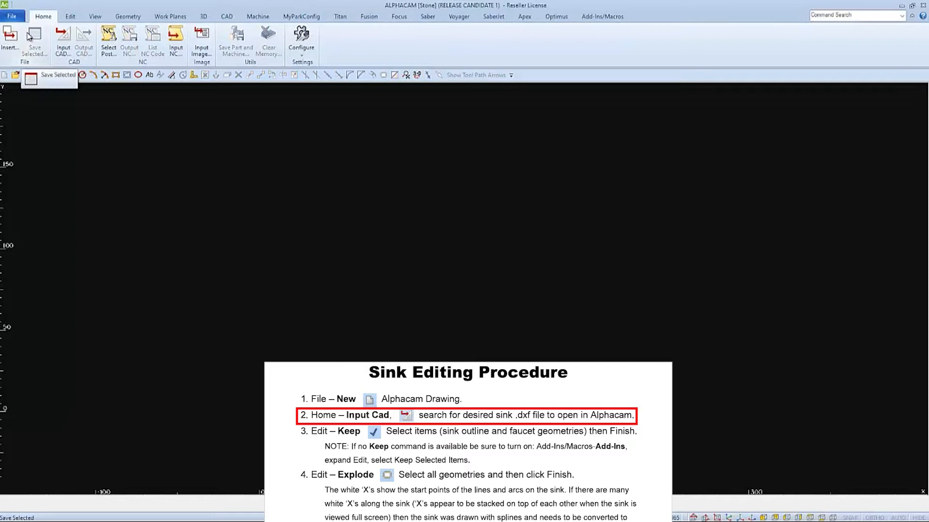
left_click(65, 46)
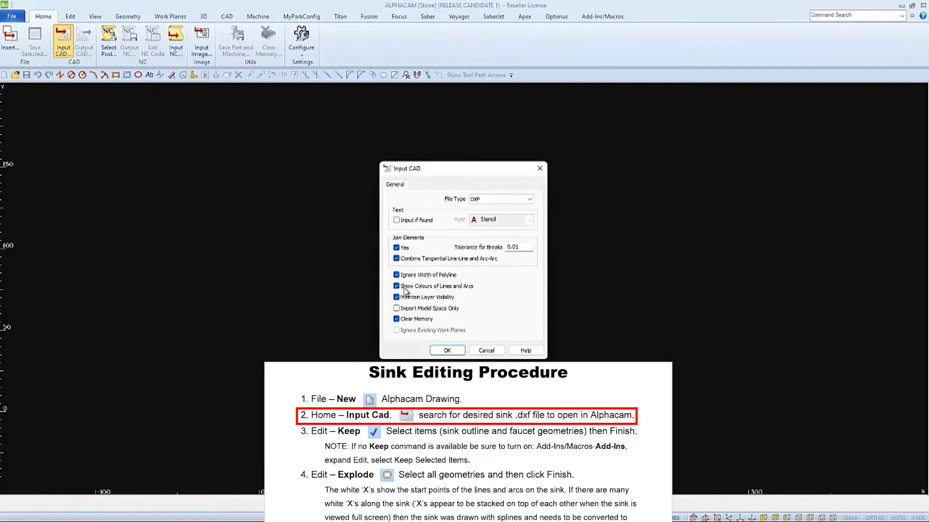
left_click(448, 352)
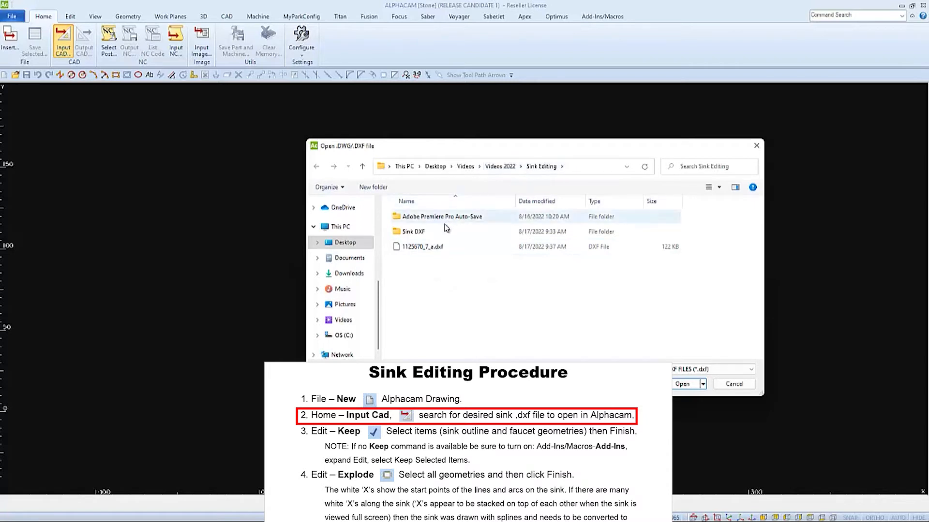
left_click(417, 251)
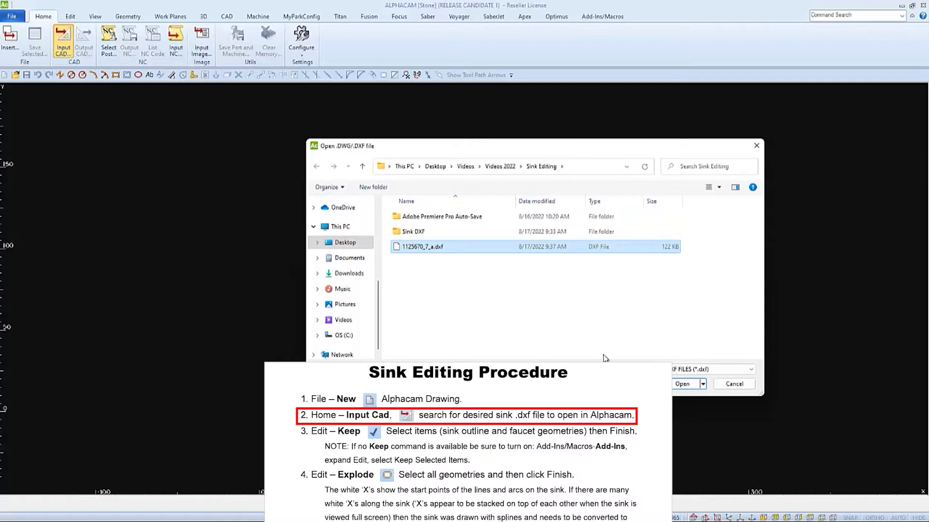
left_click(682, 385)
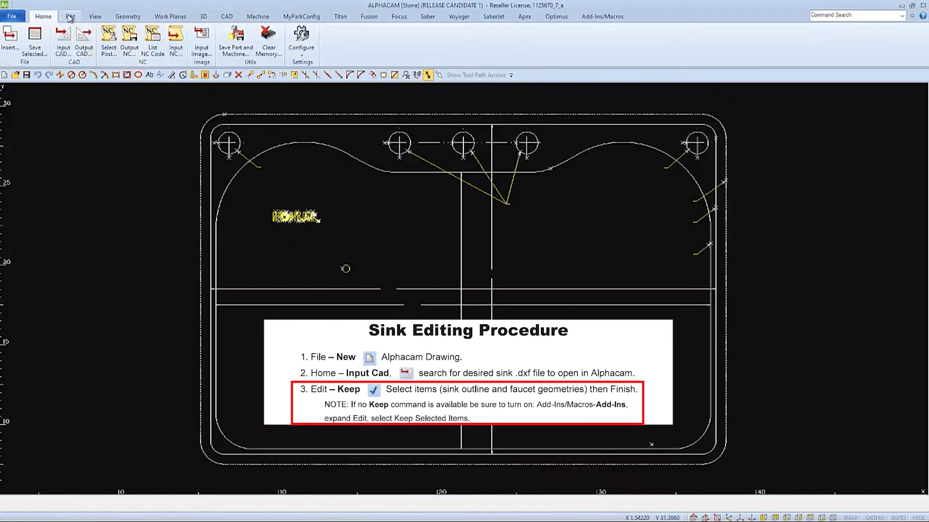
Step: Keep only the inner scalloped sink outline and delete all other geometries from the drawing
left_click(71, 17)
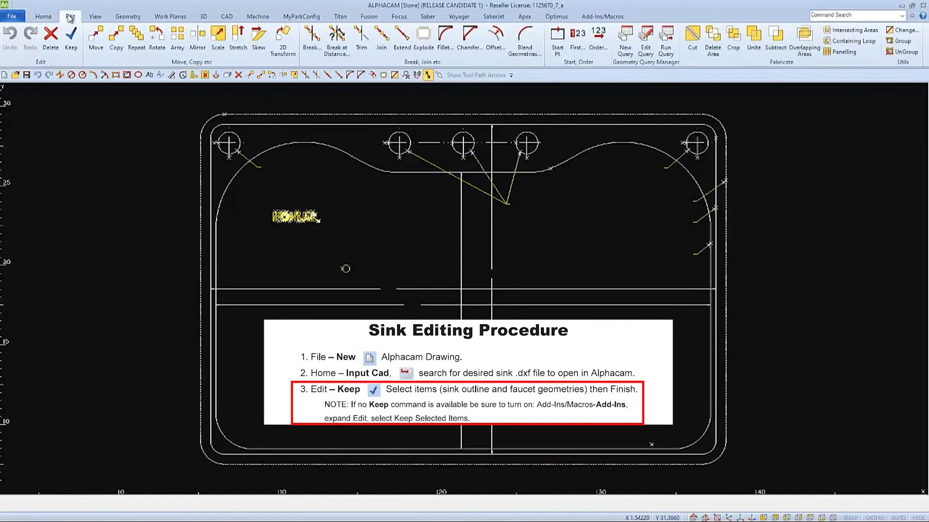
left_click(76, 38)
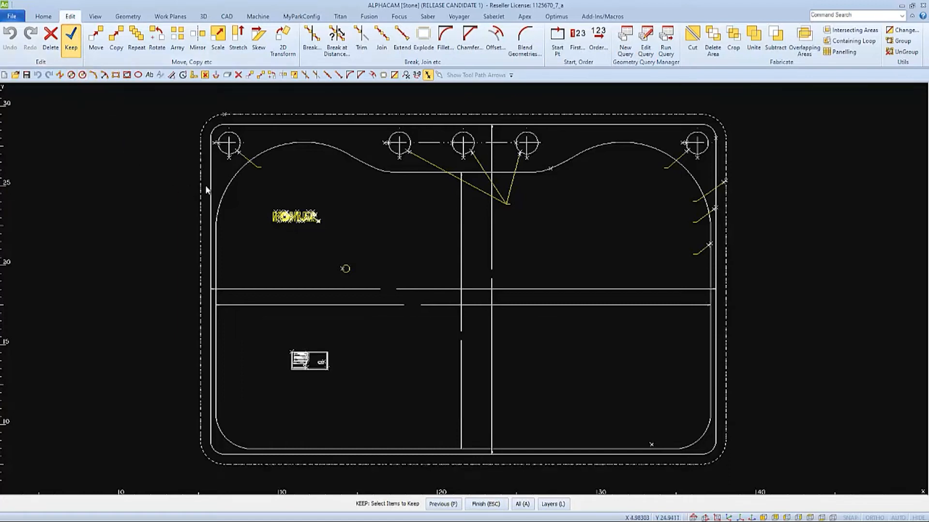
left_click(230, 188)
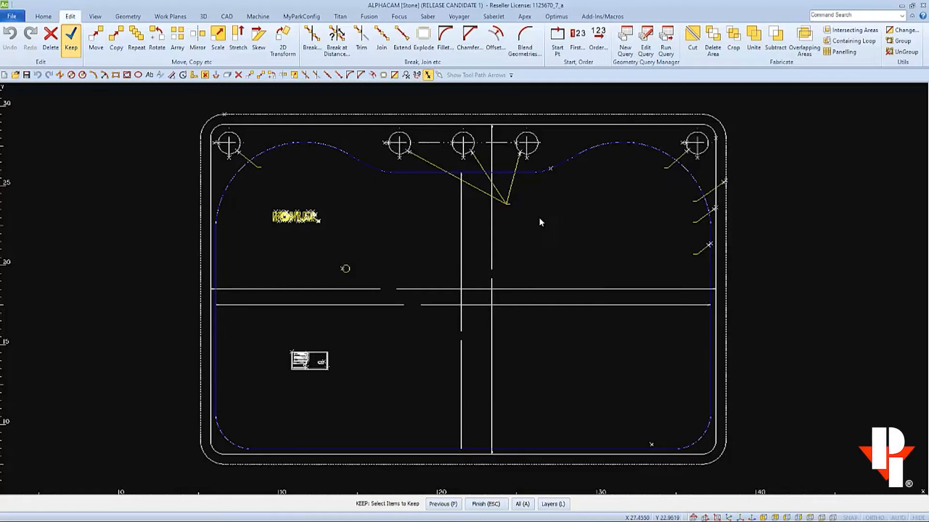
key("Escape")
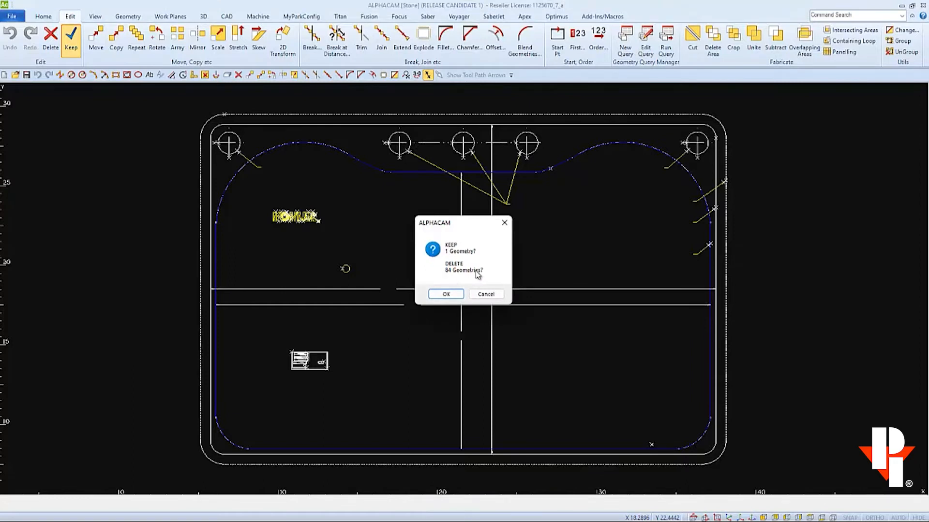
left_click(447, 295)
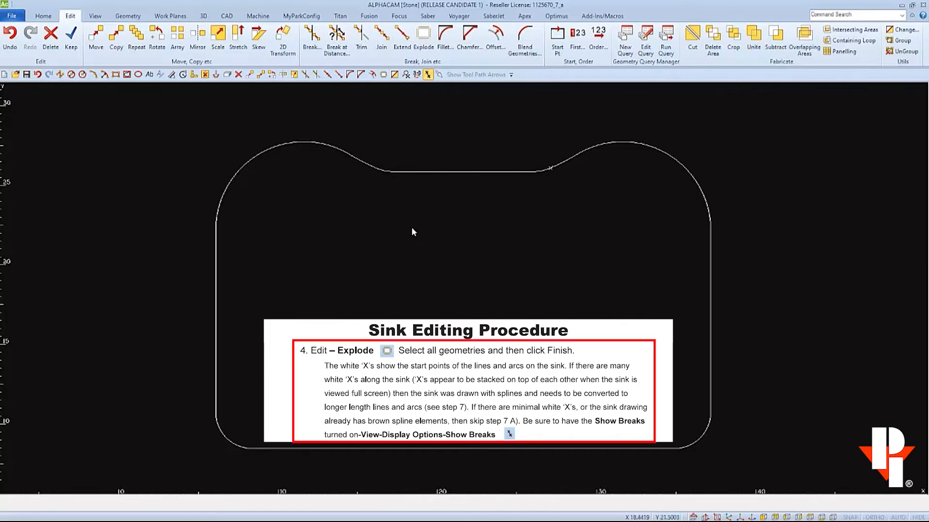
Step: Explode the whole sink outline into its separate lines and arcs
left_click(427, 41)
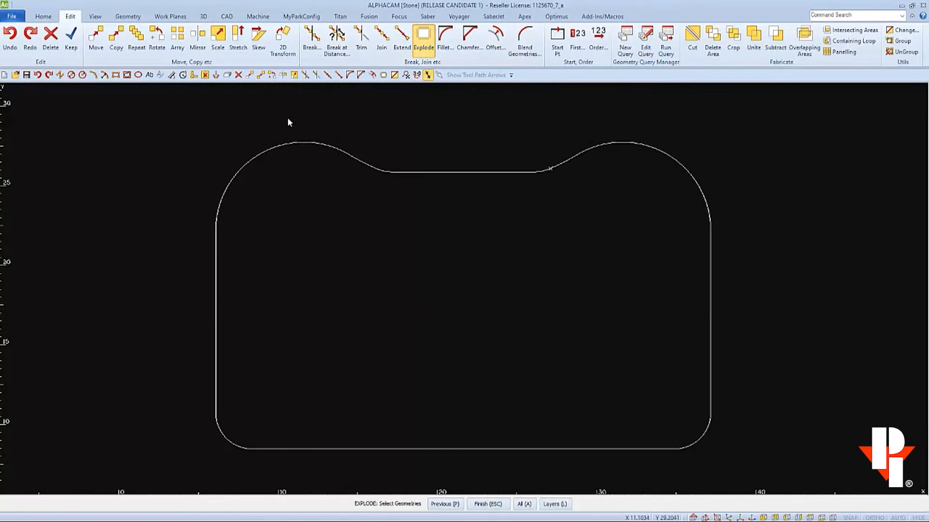
left_click(181, 111)
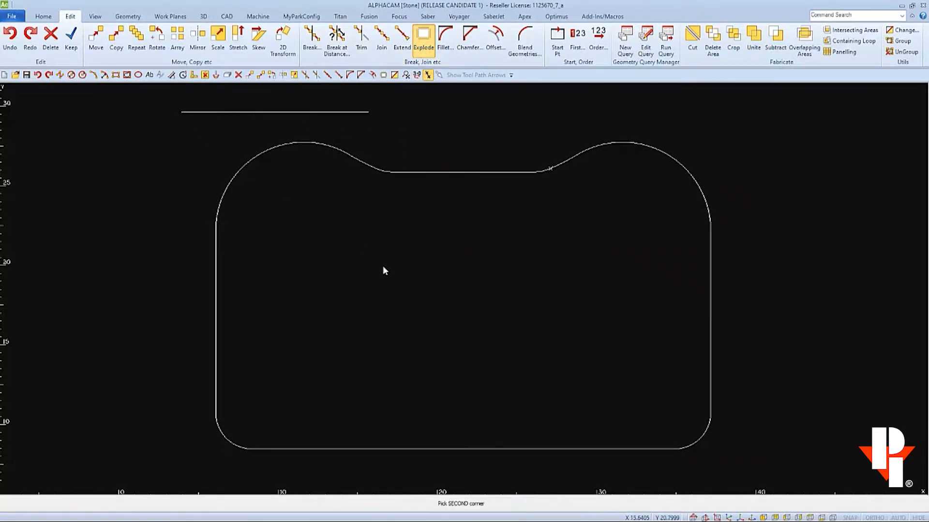
left_click(758, 474)
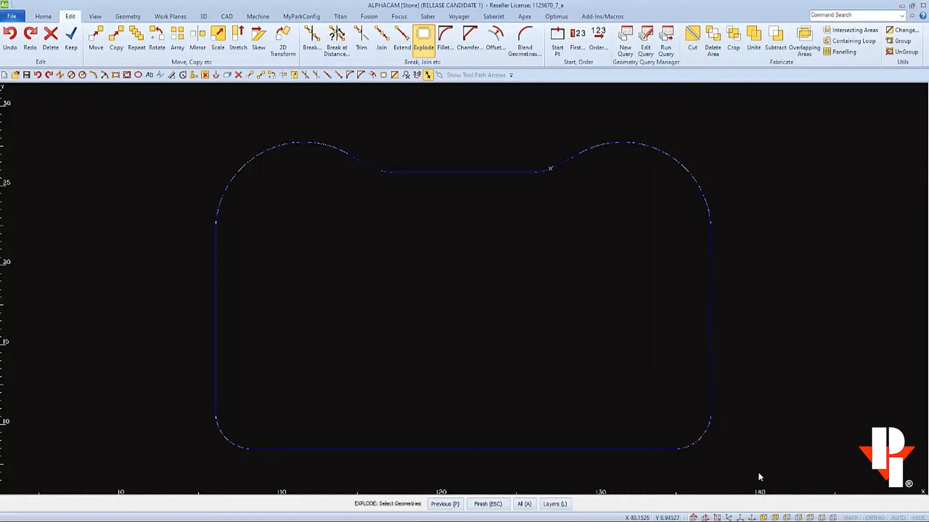
right_click(754, 445)
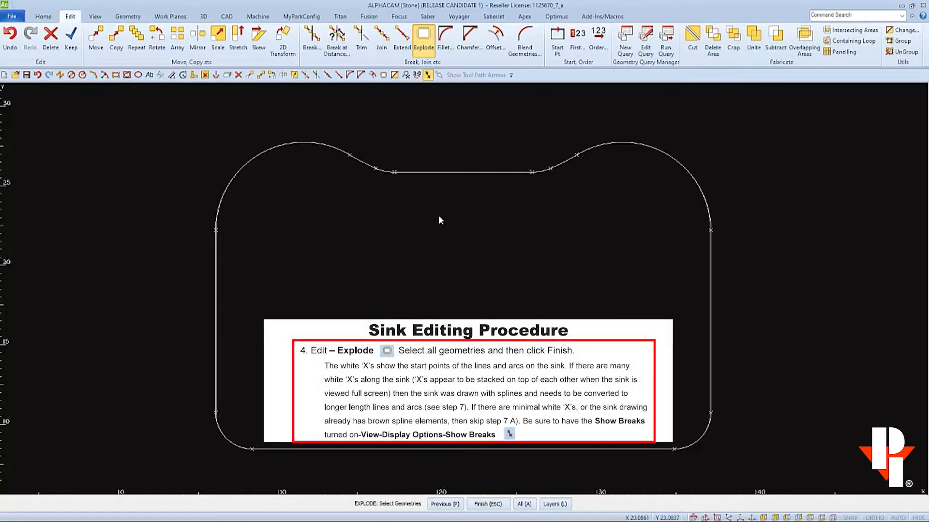
key("Escape")
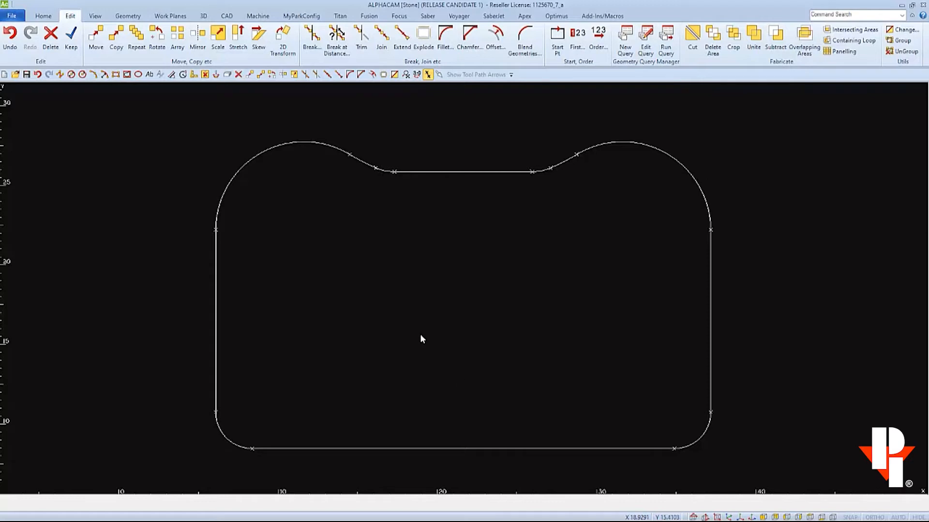
Step: Undo the last geometry change and examine the break marks along the sink outline's upper-left curve
left_click(428, 76)
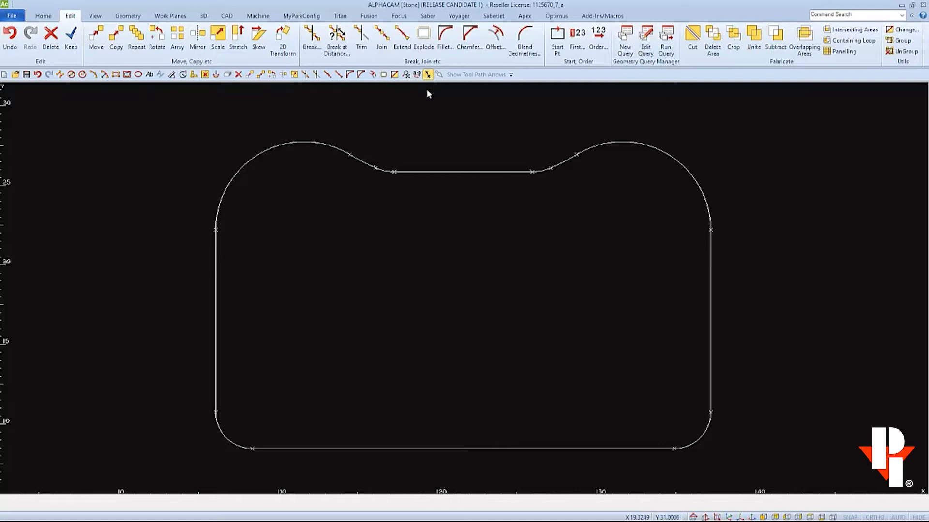
key("ctrl+z")
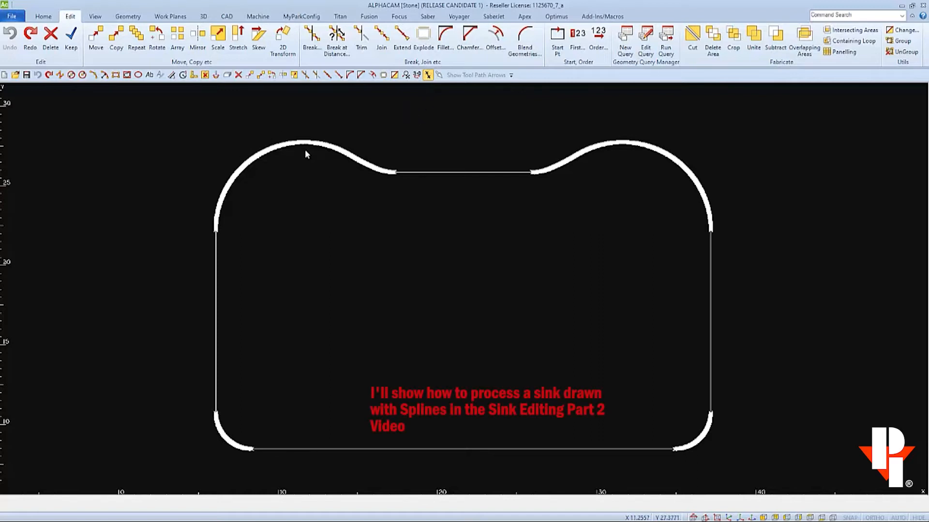
scroll(237, 164, "up", 2)
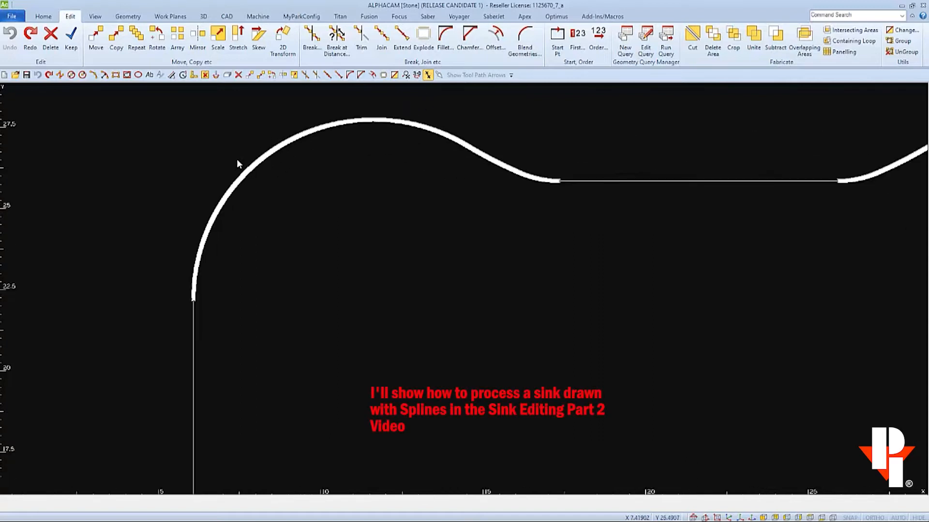
scroll(237, 161, "up", 1)
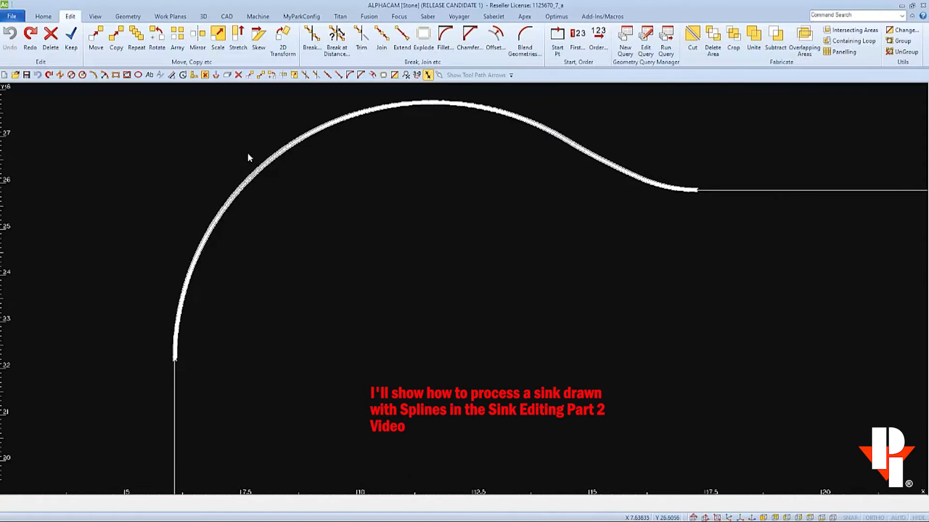
scroll(248, 153, "down", 3)
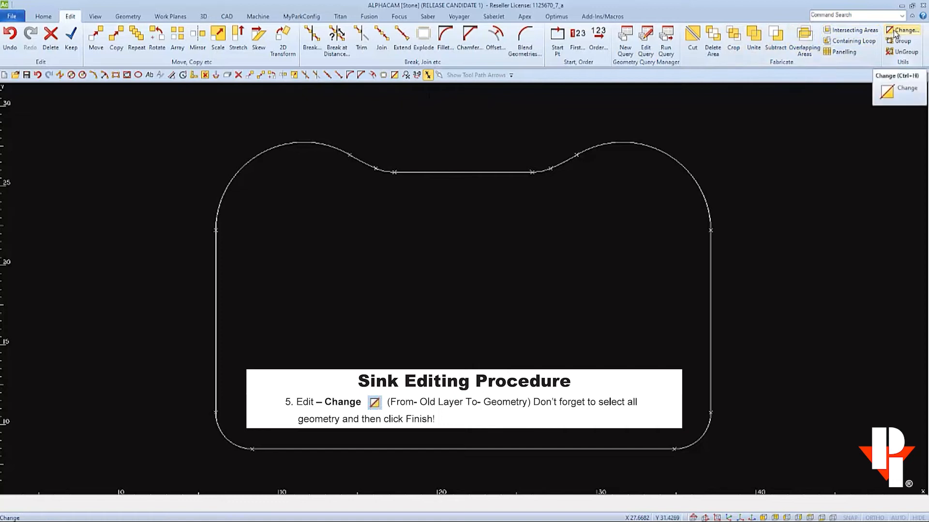
Step: Change the whole sink outline from Old Layer to Geometry
left_click(395, 75)
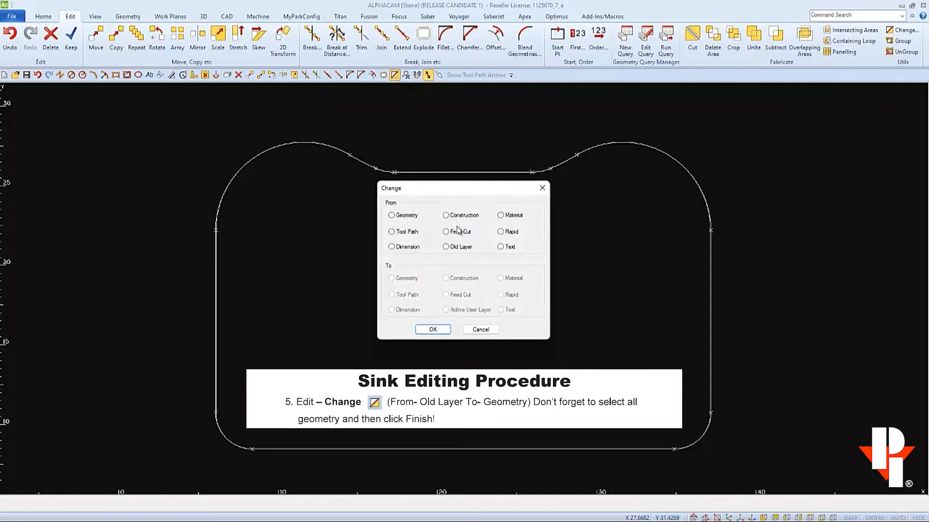
left_click(446, 247)
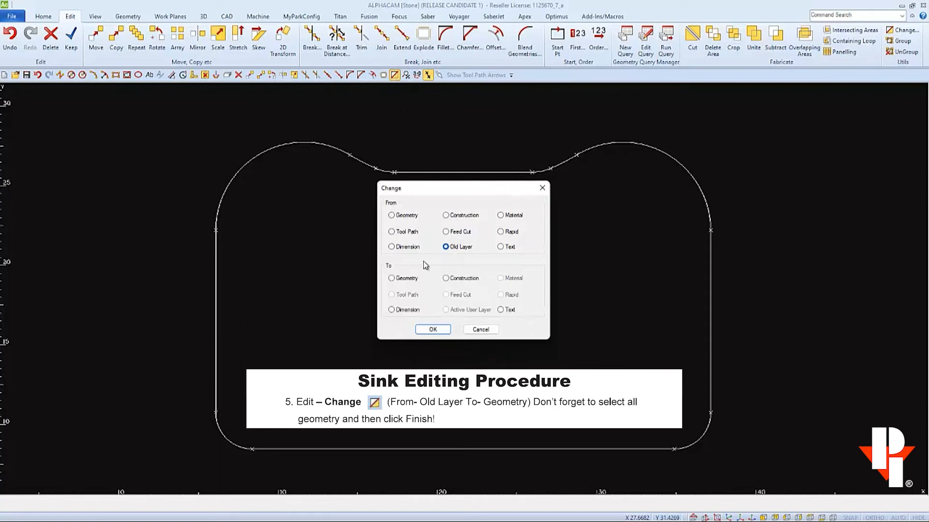
left_click(392, 279)
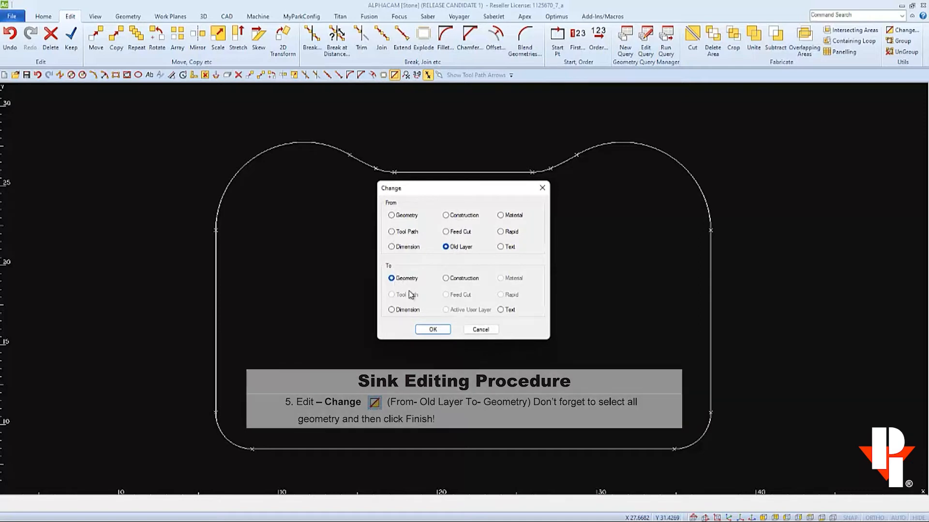
left_click(433, 330)
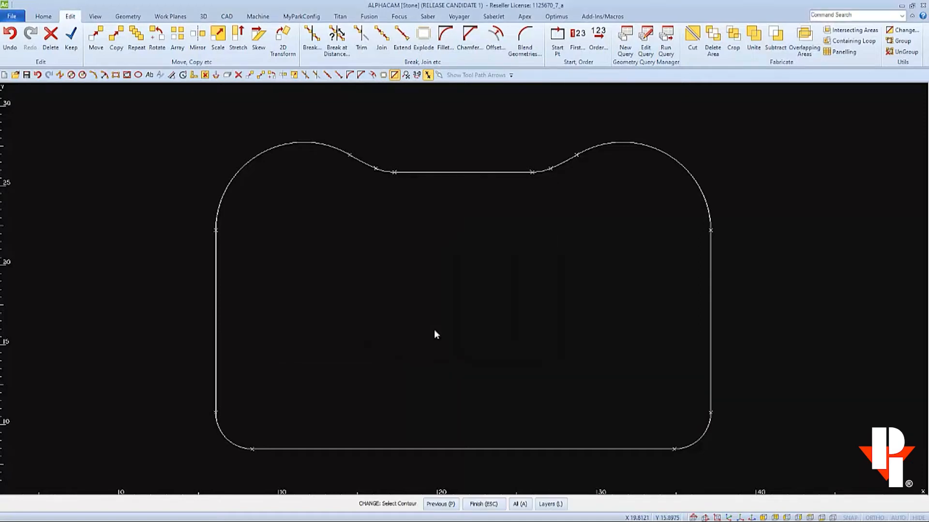
left_click(146, 105)
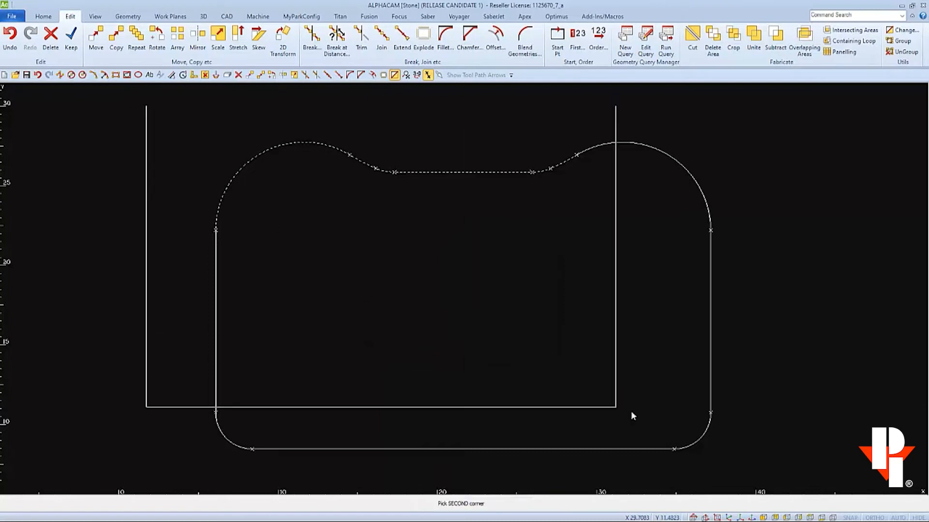
left_click(770, 467)
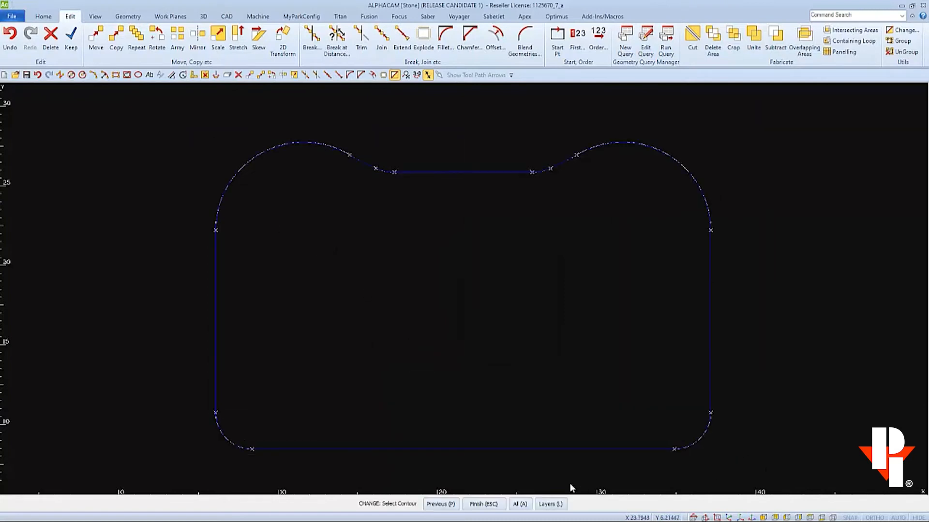
left_click(486, 503)
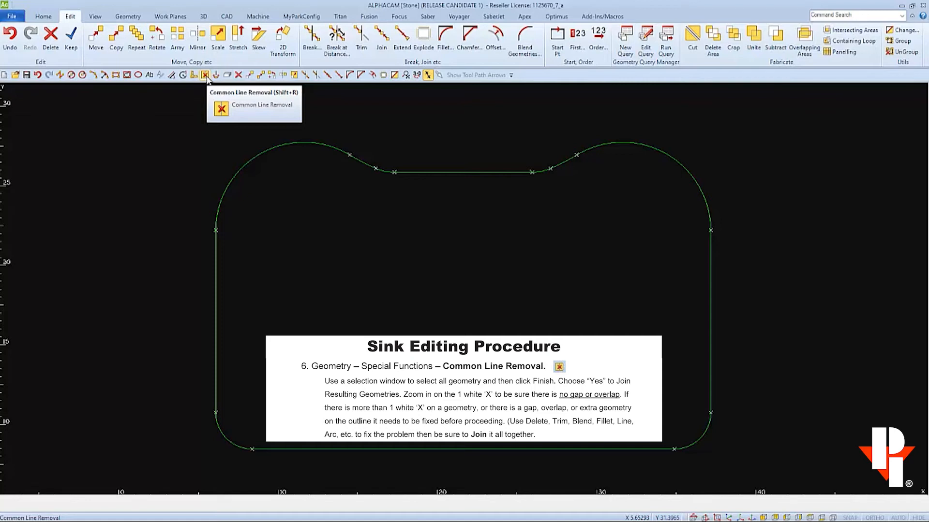
Step: Run Common Line Removal on the entire sink outline and join the resulting geometries
left_click(206, 76)
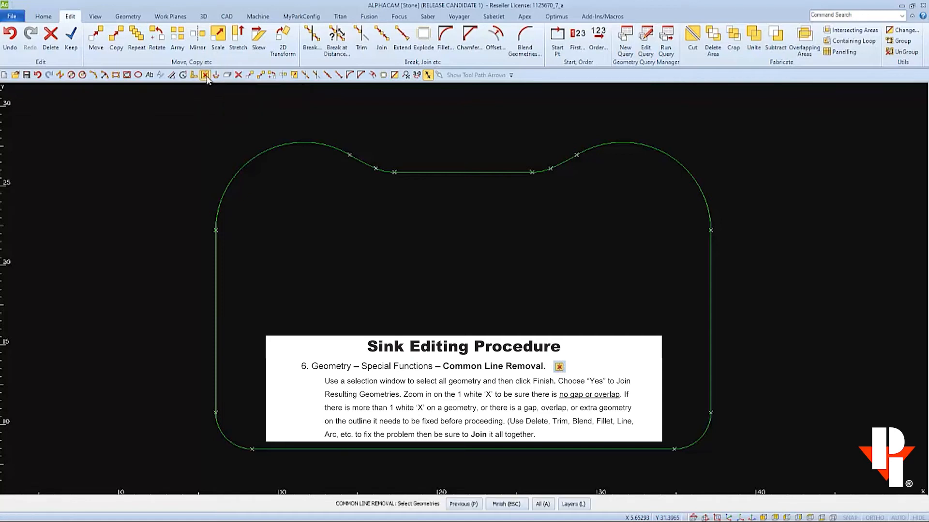
left_click(185, 115)
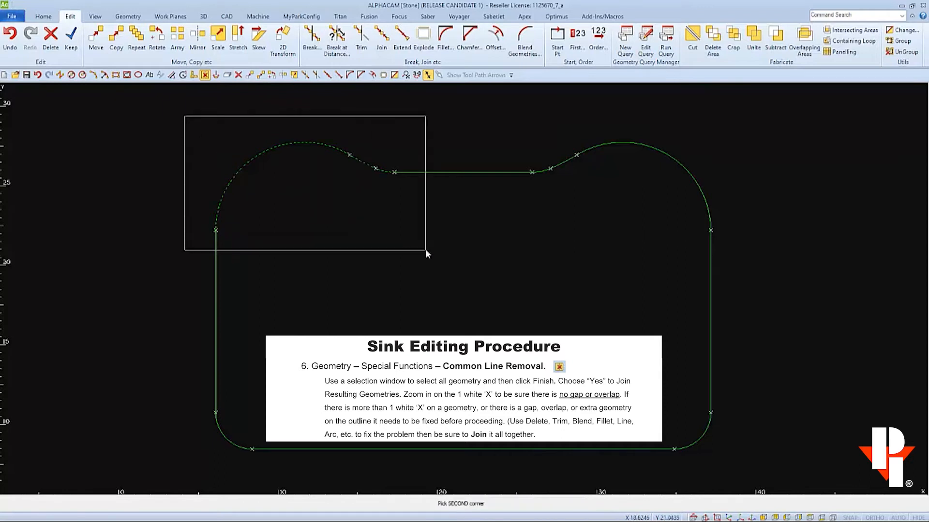
left_click(777, 479)
key("Escape")
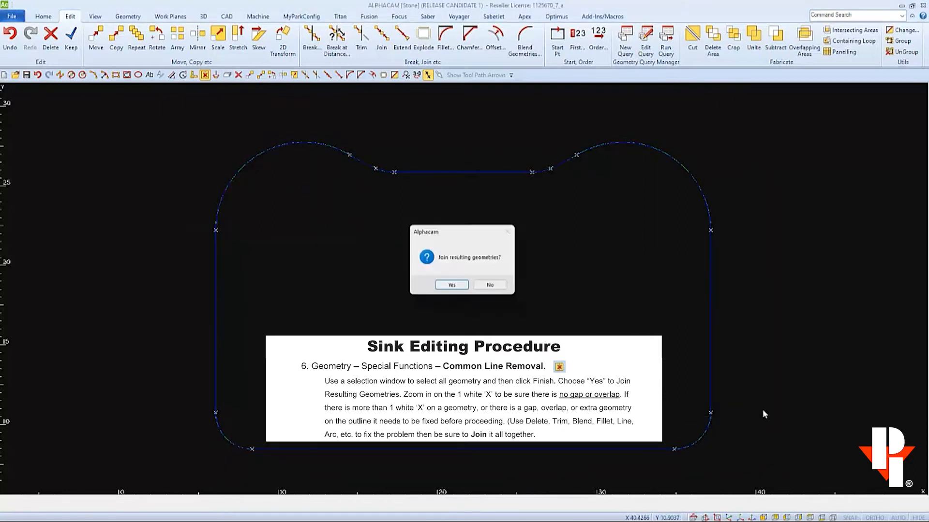
left_click(452, 287)
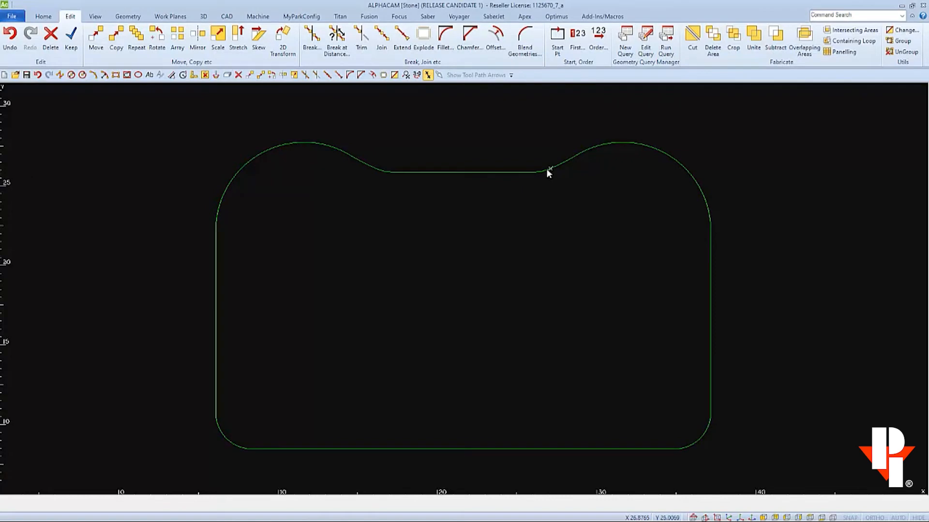
Step: Examine the remaining break mark on the sink outline closely for any gap or overlap
scroll(551, 171, "up", 5)
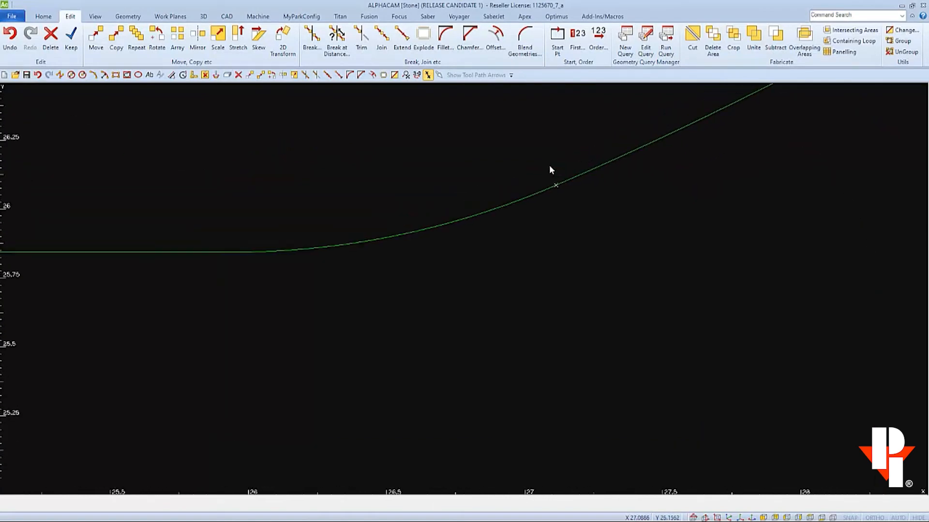
scroll(549, 169, "up", 4)
scroll(541, 197, "up", 6)
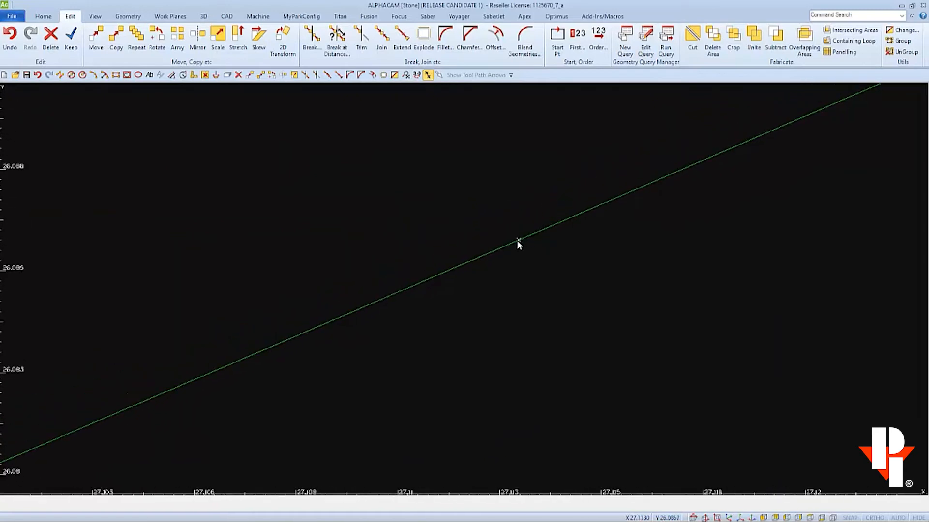
scroll(518, 239, "up", 5)
scroll(518, 232, "up", 4)
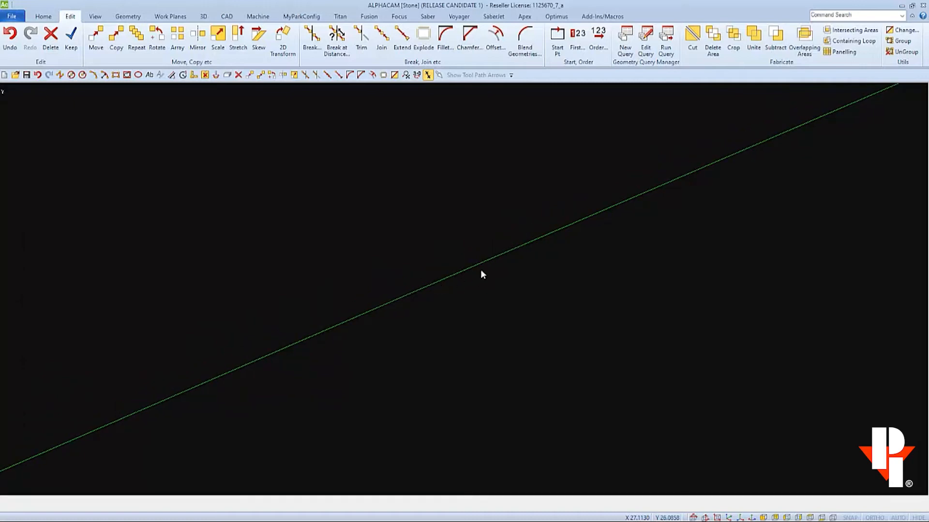
key("F3")
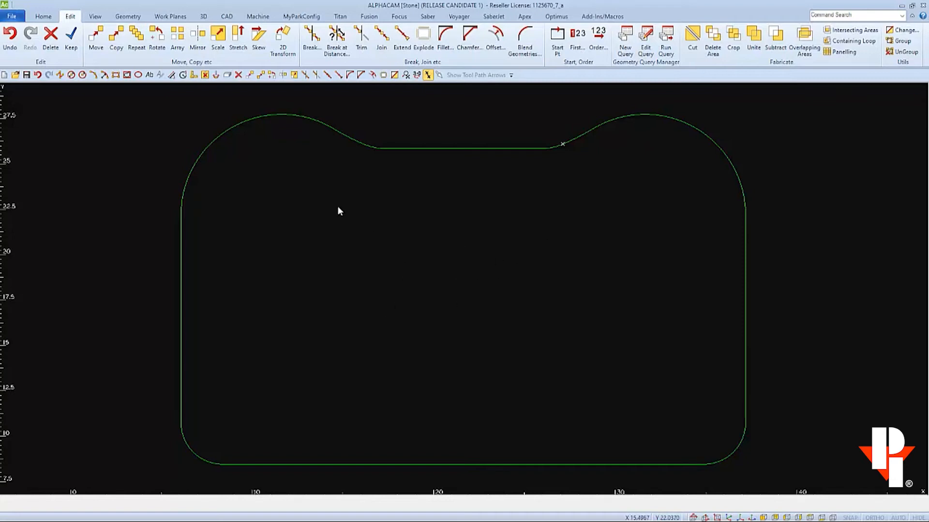
Step: Create an enclosing rectangle around the sink outline
left_click(128, 76)
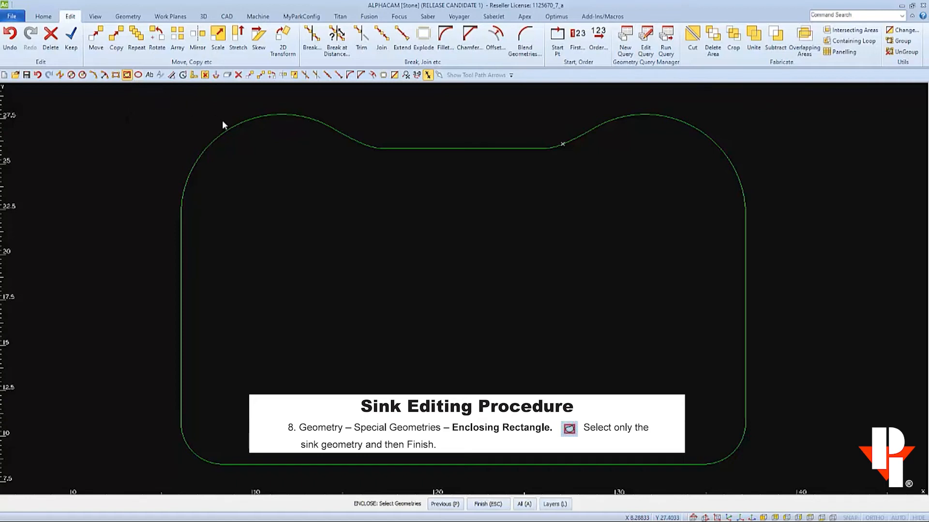
left_click(229, 131)
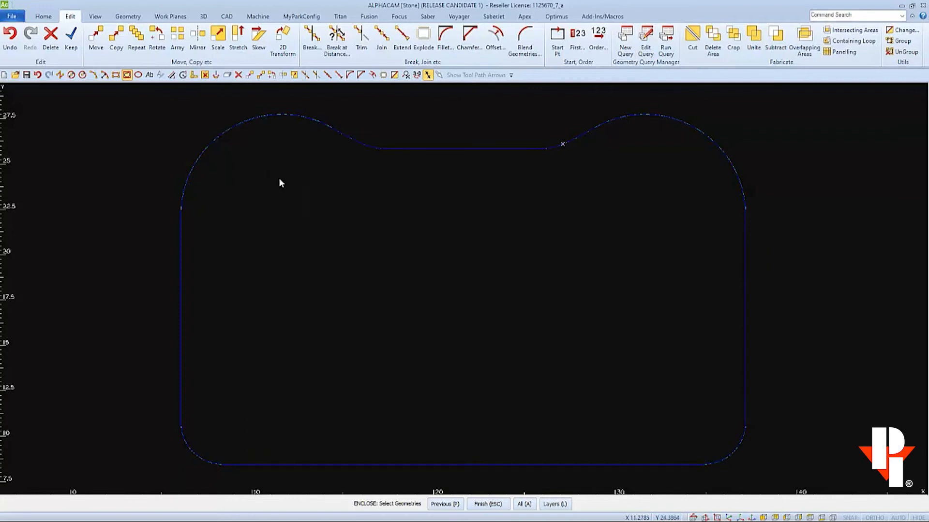
key("Escape")
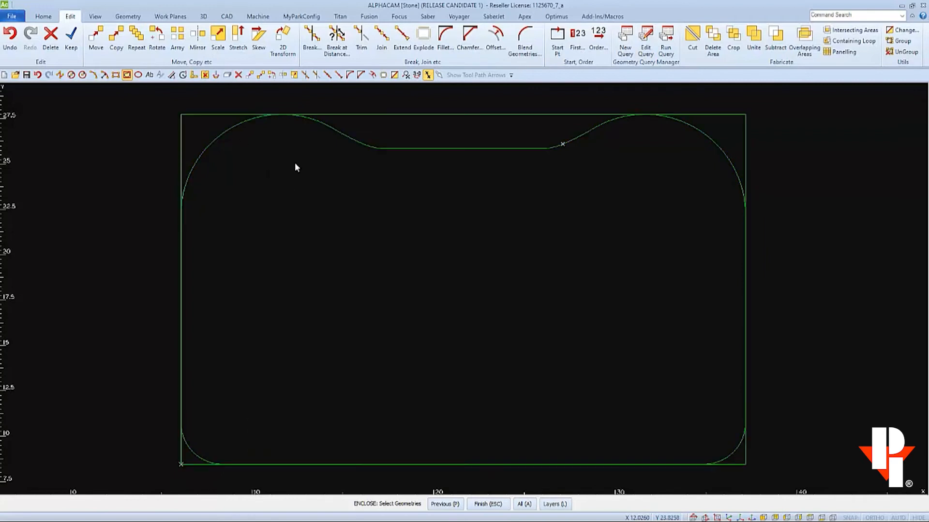
Step: Measure the enclosing rectangle from its bottom-left corner to its top-right corner, snapping to both end points
left_click(172, 76)
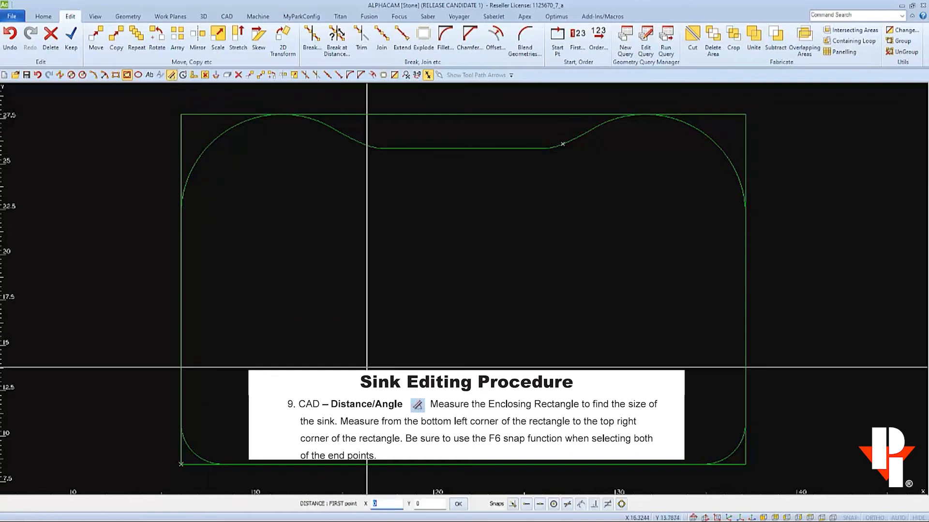
key("F6")
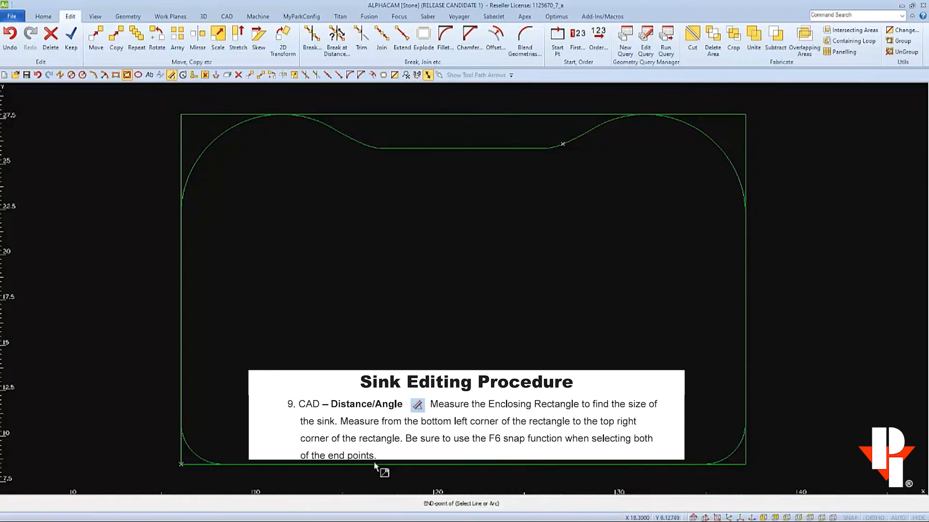
left_click(183, 465)
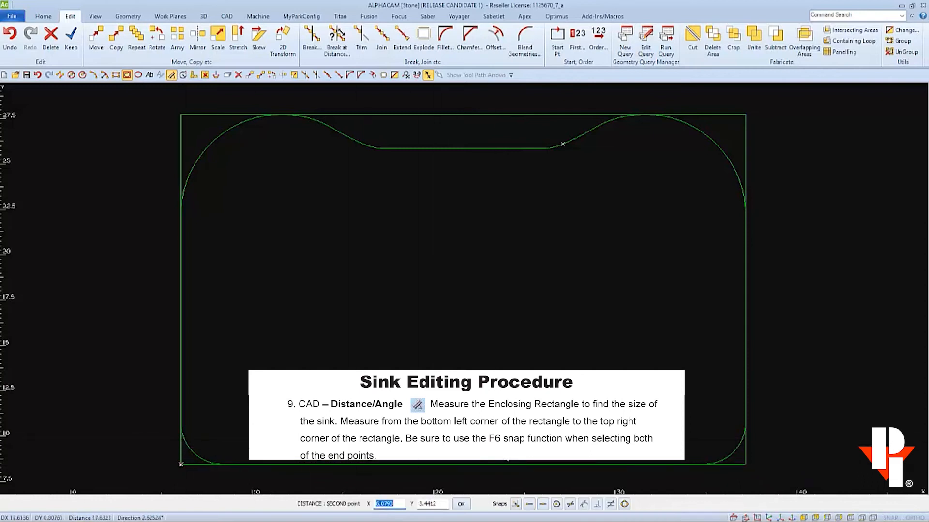
left_click(529, 504)
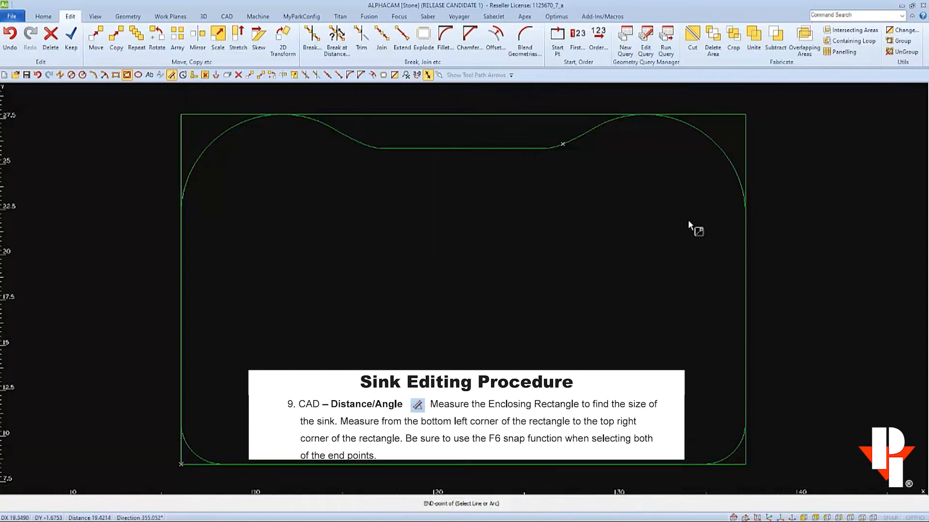
left_click(745, 116)
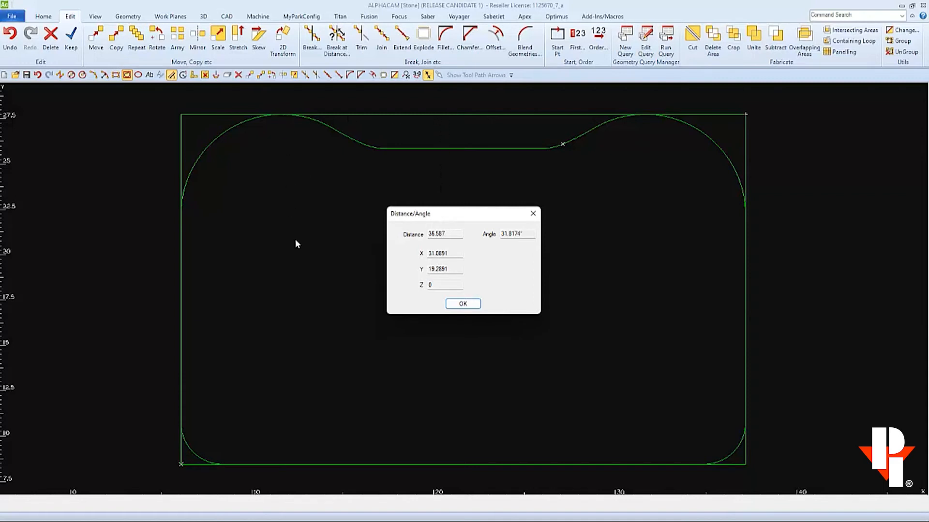
left_click(463, 304)
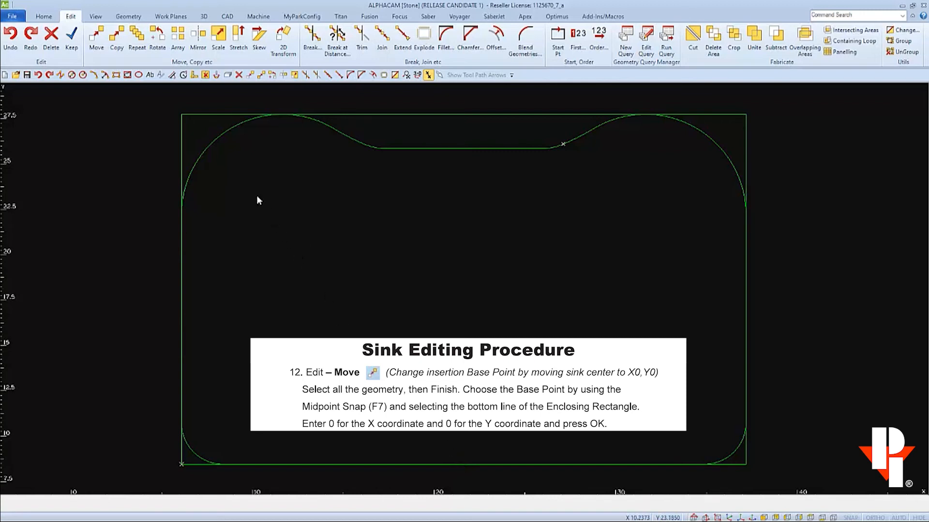
Step: Move the sink outline and enclosing rectangle so the midpoint of the rectangle's bottom line lies at X 0, Y 0
left_click(250, 74)
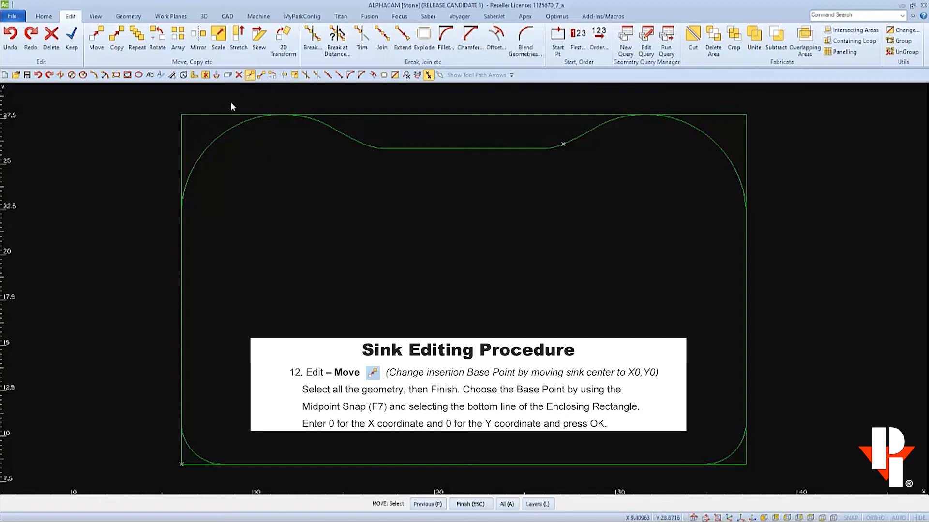
left_click_drag(161, 101, 773, 476)
left_click(471, 504)
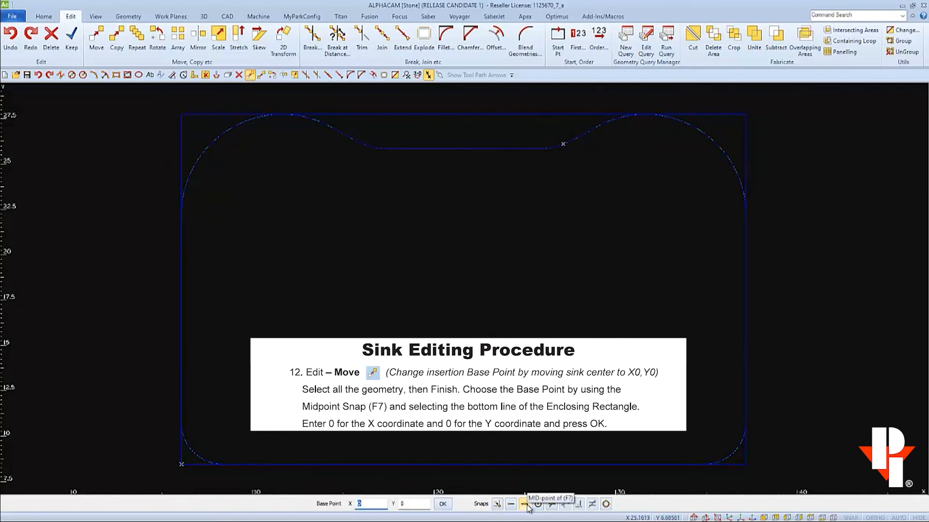
left_click(524, 504)
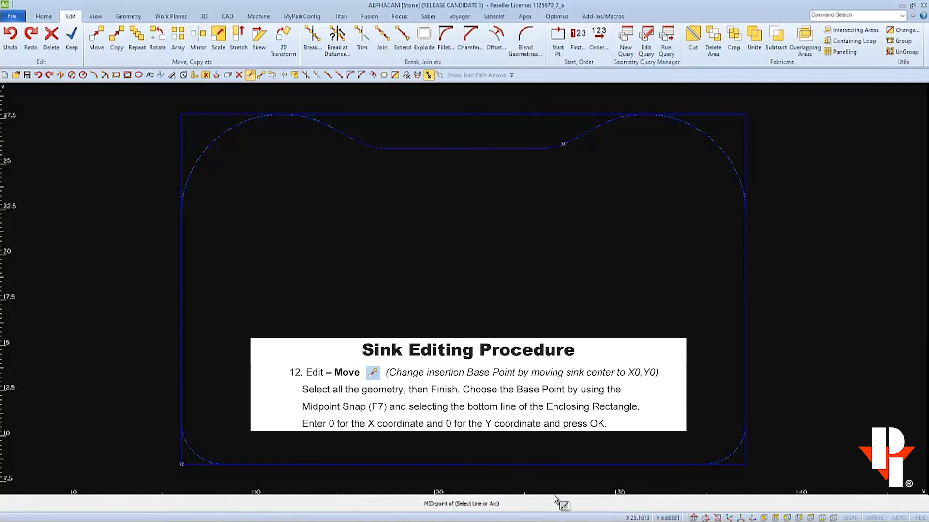
left_click(727, 463)
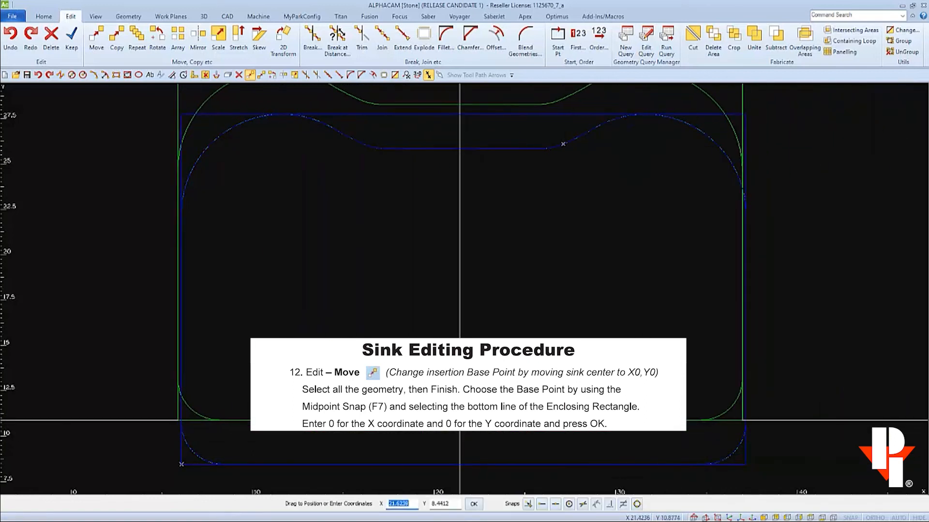
type("0")
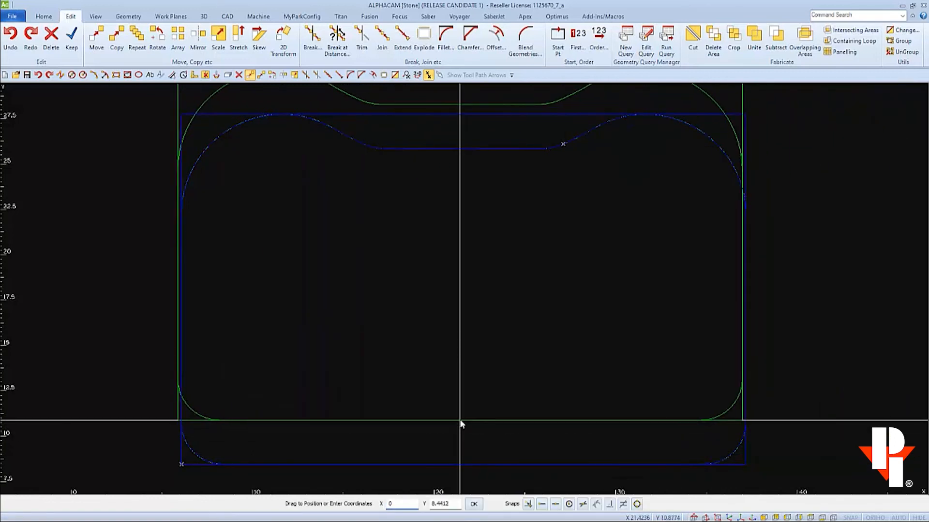
key("Tab")
type("0")
key("Return")
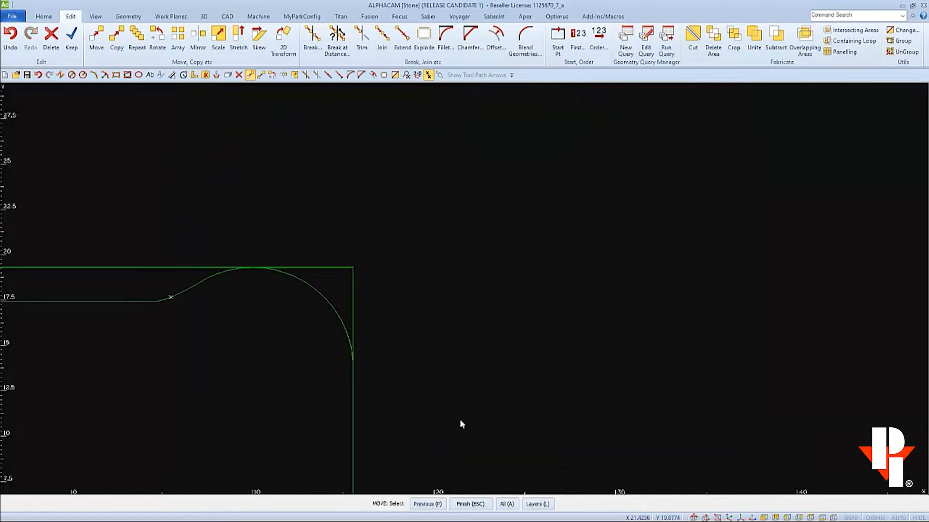
key("ctrl+a")
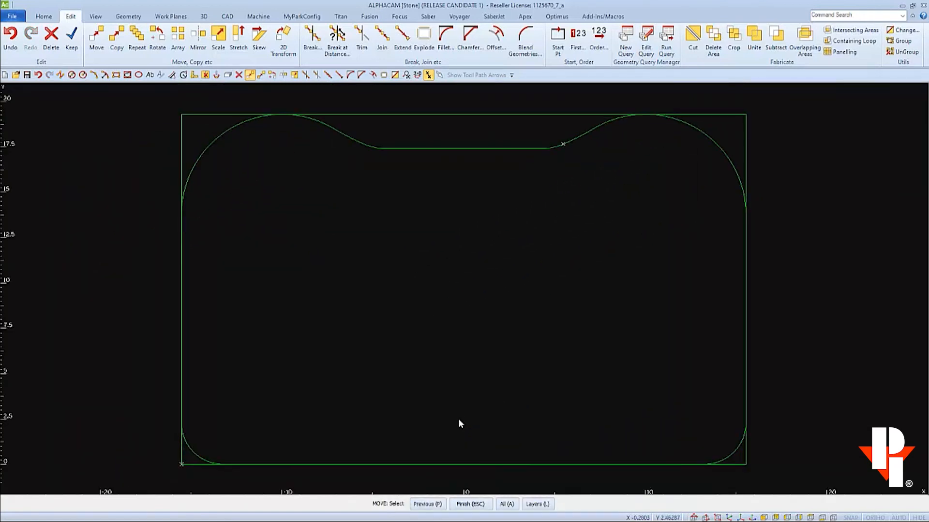
key("Escape")
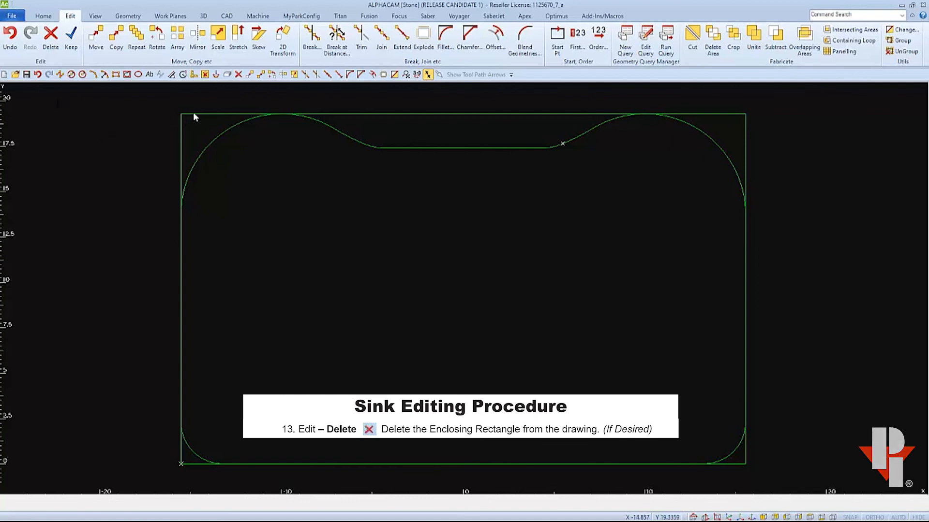
Step: Delete the enclosing rectangle around the sink outline
left_click(238, 75)
left_click(217, 114)
right_click(218, 114)
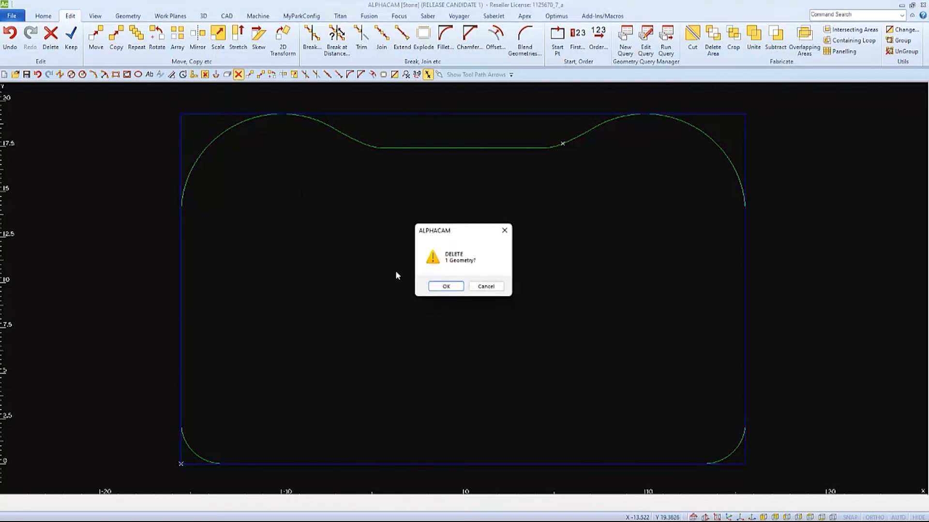
left_click(445, 286)
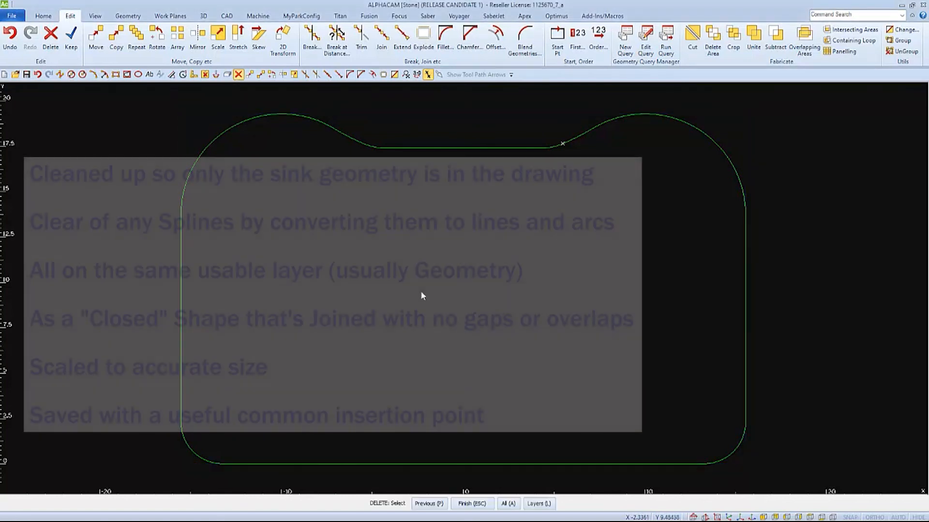
key("Escape")
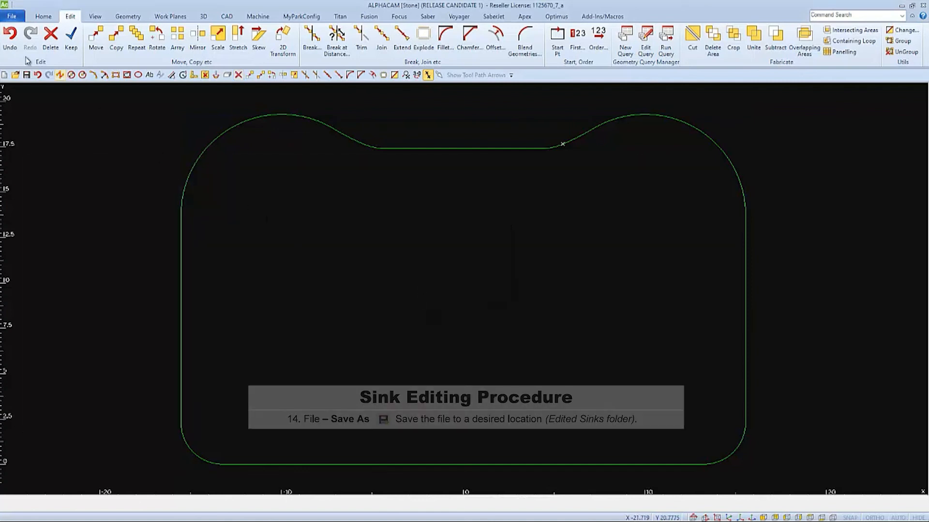
Step: Save the sink outline as a new ALPHACAM Stone Drawing named "Kohler Model 23a" in the Sink Editing folder
left_click(16, 17)
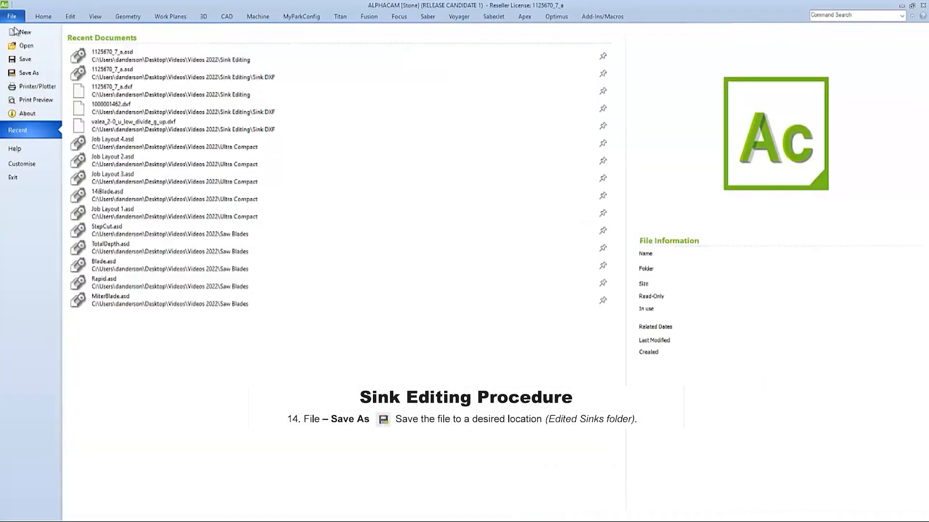
left_click(28, 74)
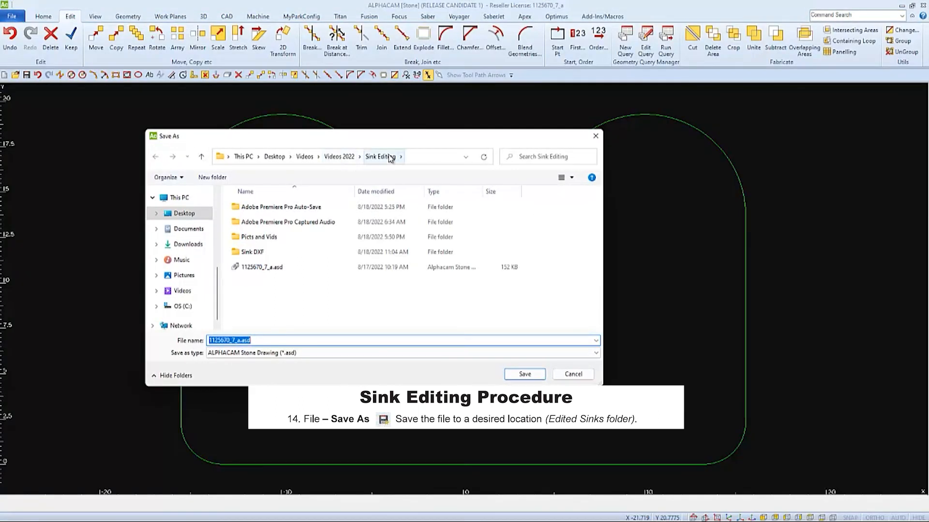
left_click(256, 340)
left_click_drag(252, 340, 200, 335)
type("Kohle")
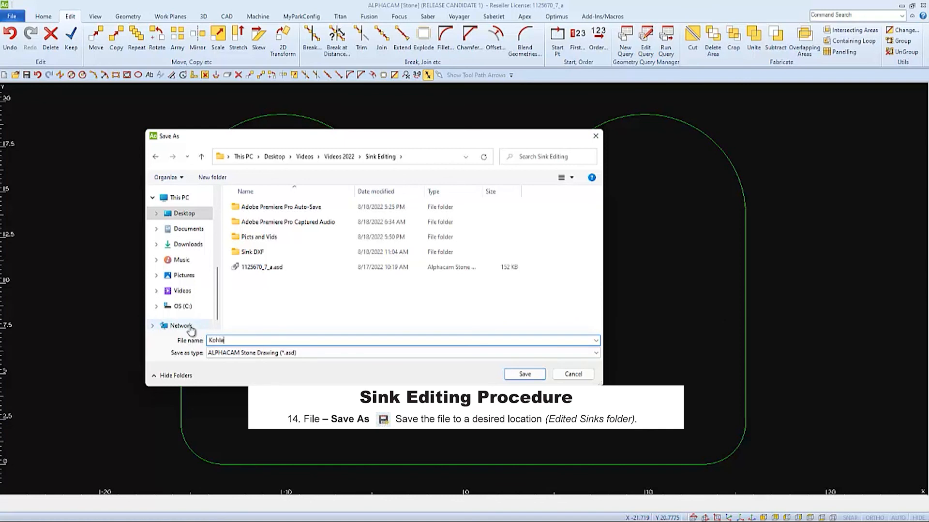
type("r Model")
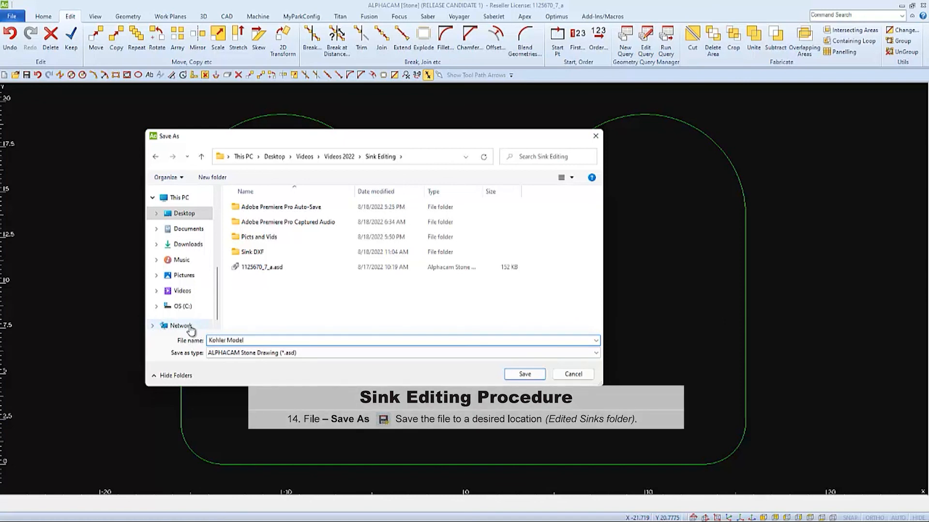
type(" 23a")
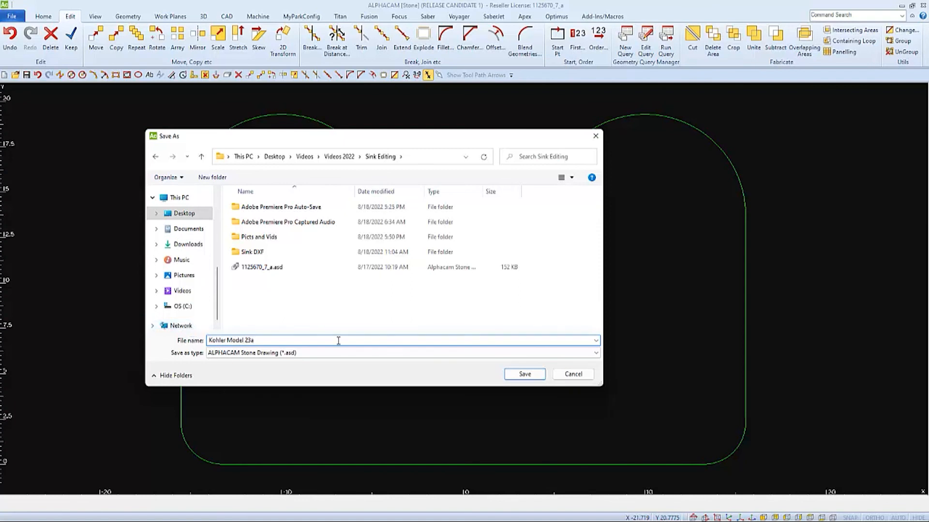
left_click(525, 374)
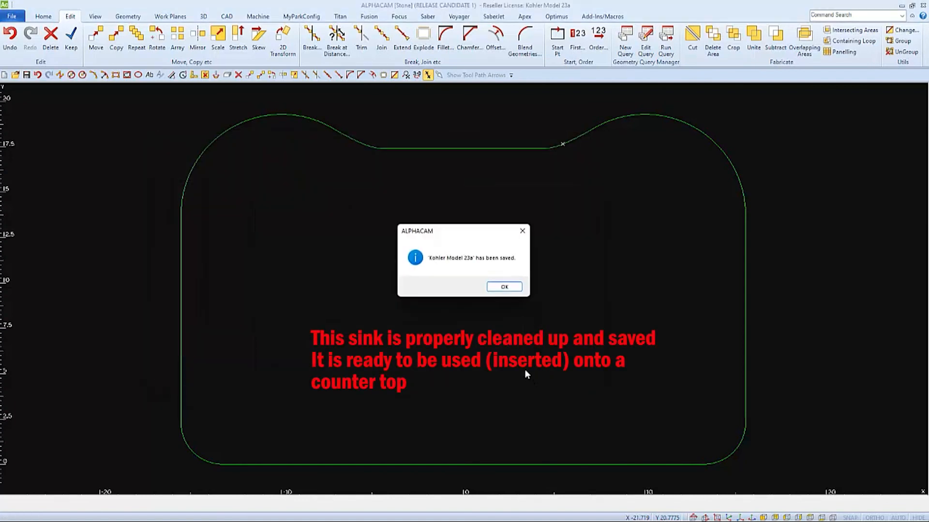
left_click(511, 292)
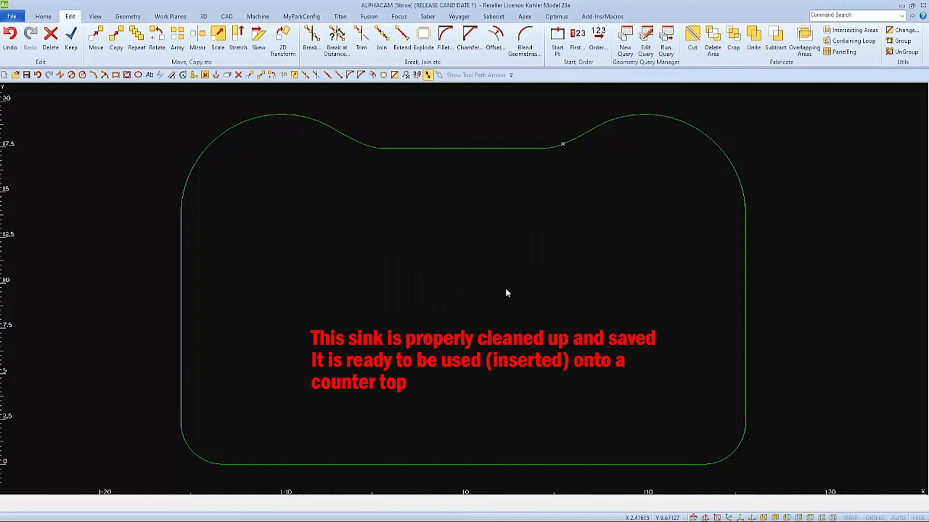